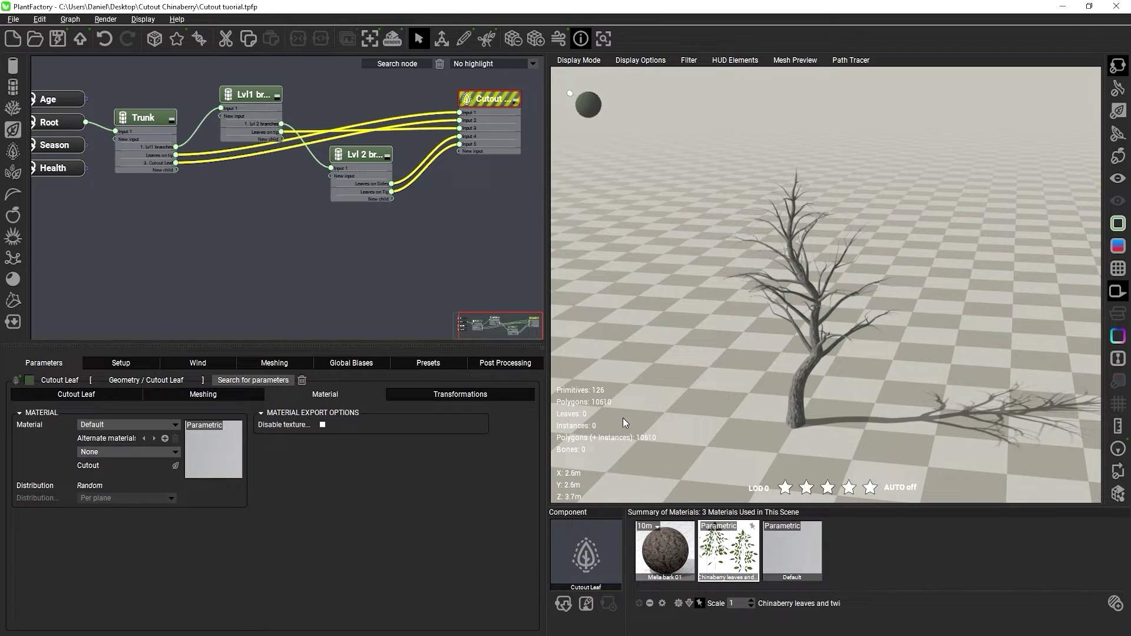
# Add a Cutout Leaf node to fill the tree with plain leaf cards, then inspect its leaves-and-twigs material without changes
pyautogui.rightClick(436, 223)
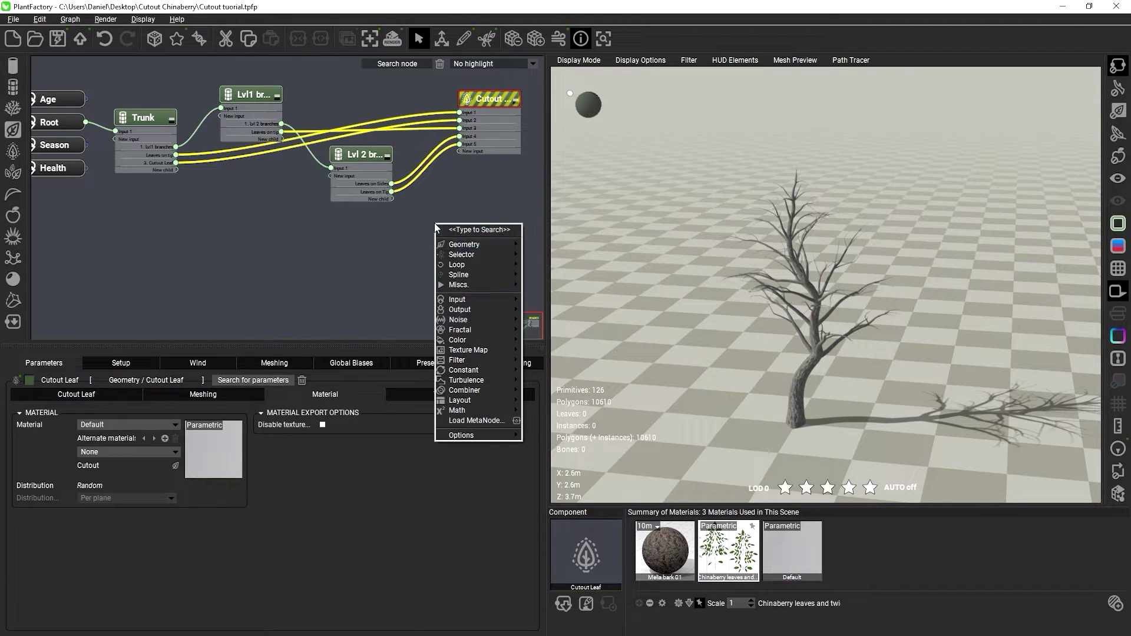
pyautogui.moveTo(472, 244)
pyautogui.click(558, 287)
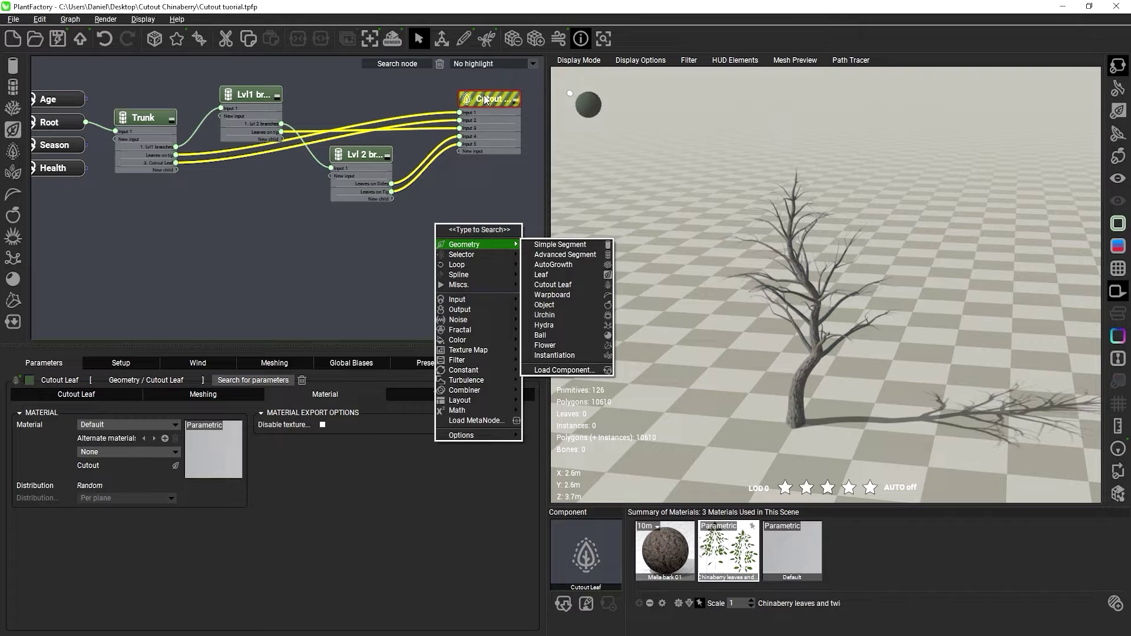
pyautogui.rightClick(493, 101)
pyautogui.click(496, 102)
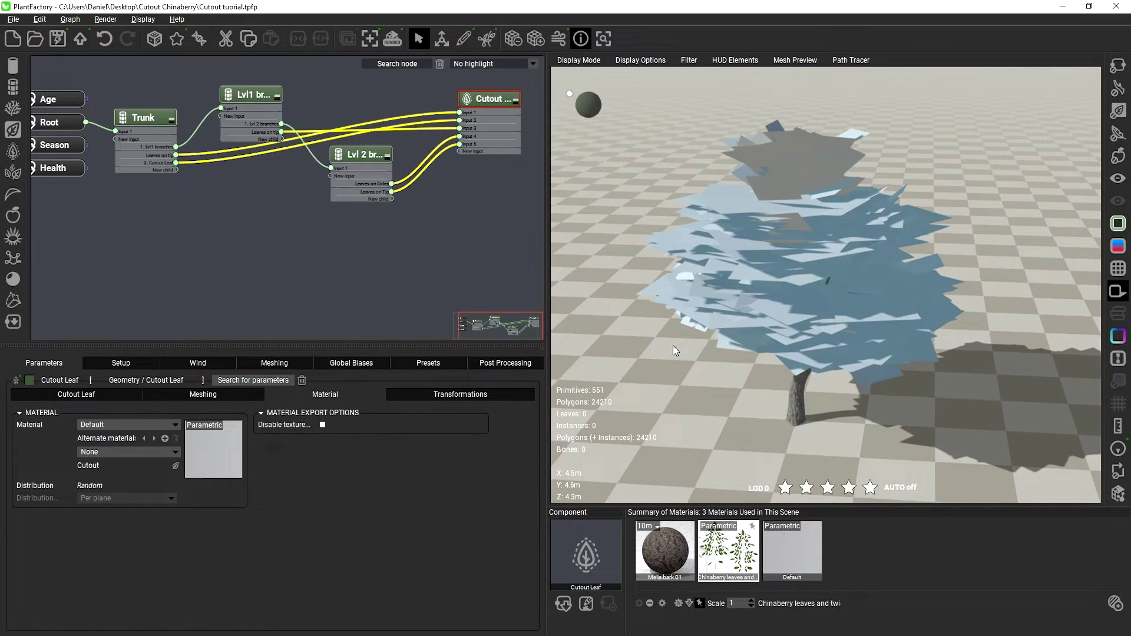
pyautogui.doubleClick(726, 551)
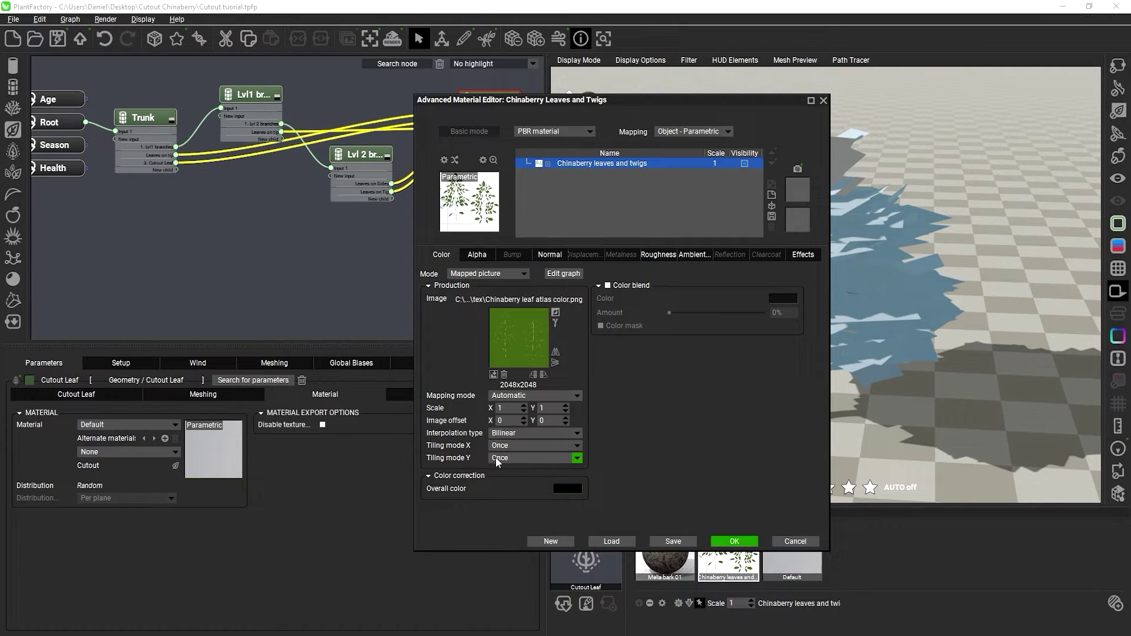
pyautogui.click(787, 540)
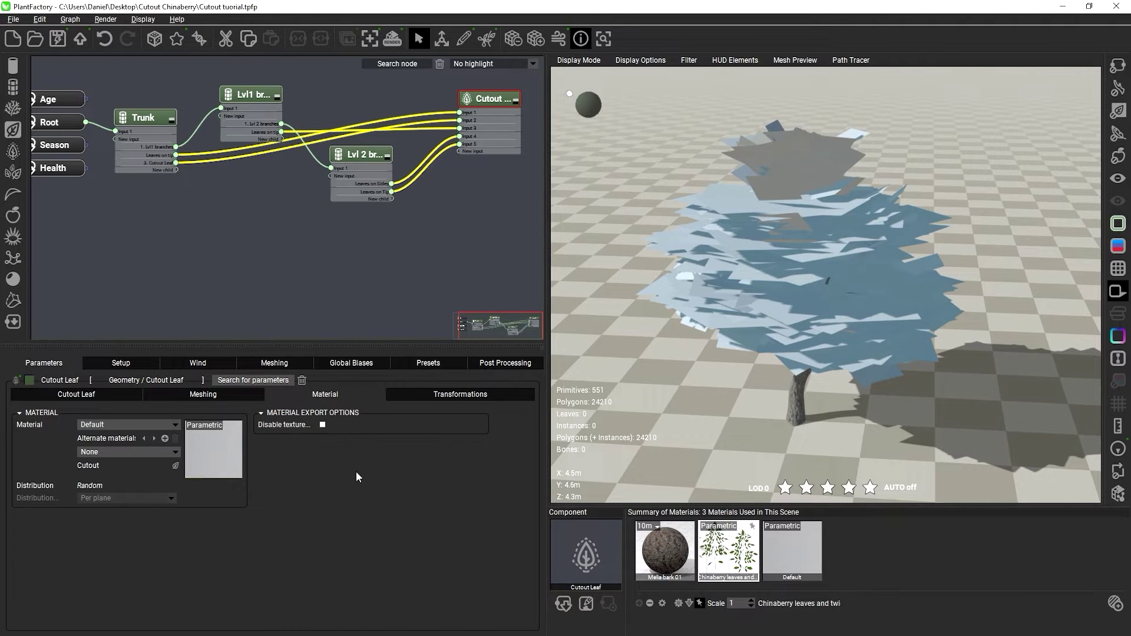
# Apply the Chinaberry leaves and twigs material and create a new Twigs 1 cutout on the atlas
pyautogui.click(176, 425)
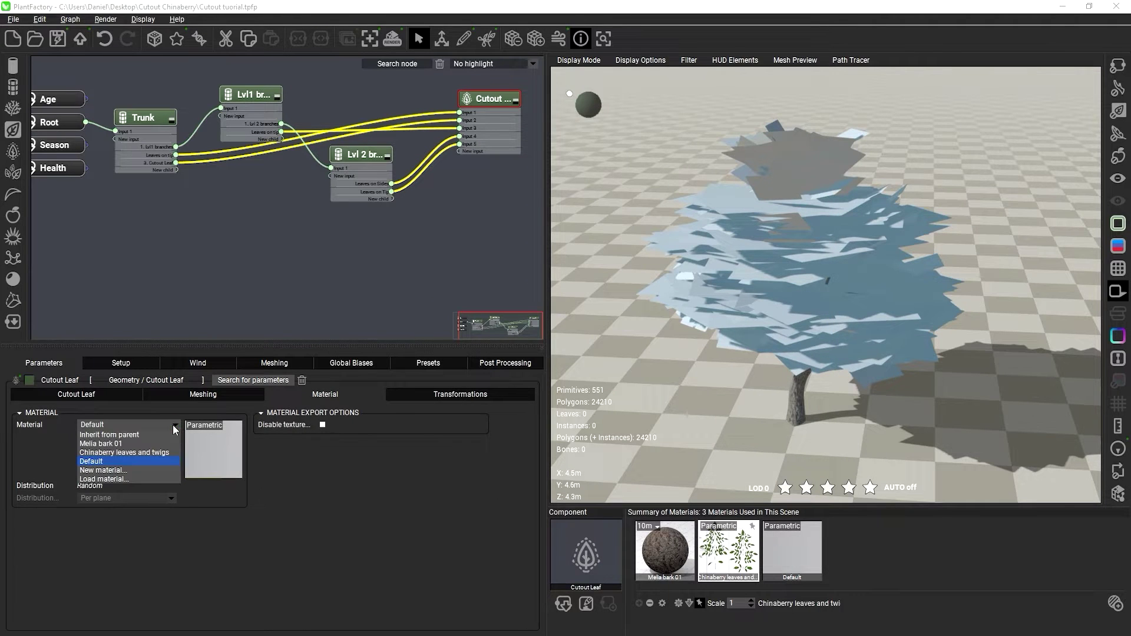
pyautogui.click(142, 452)
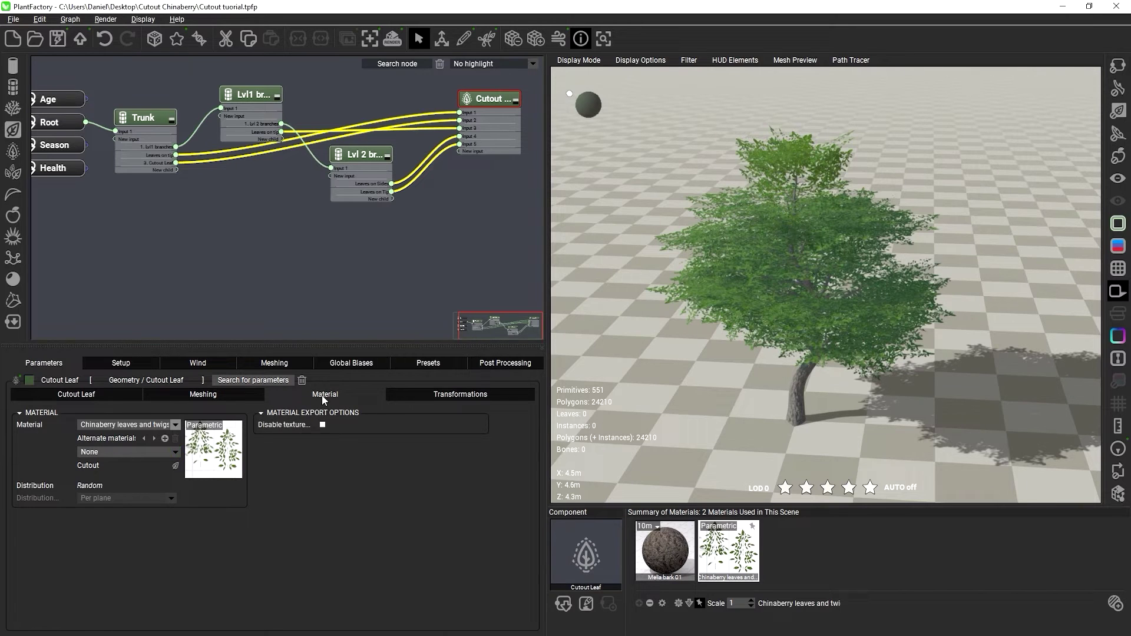
pyautogui.click(175, 465)
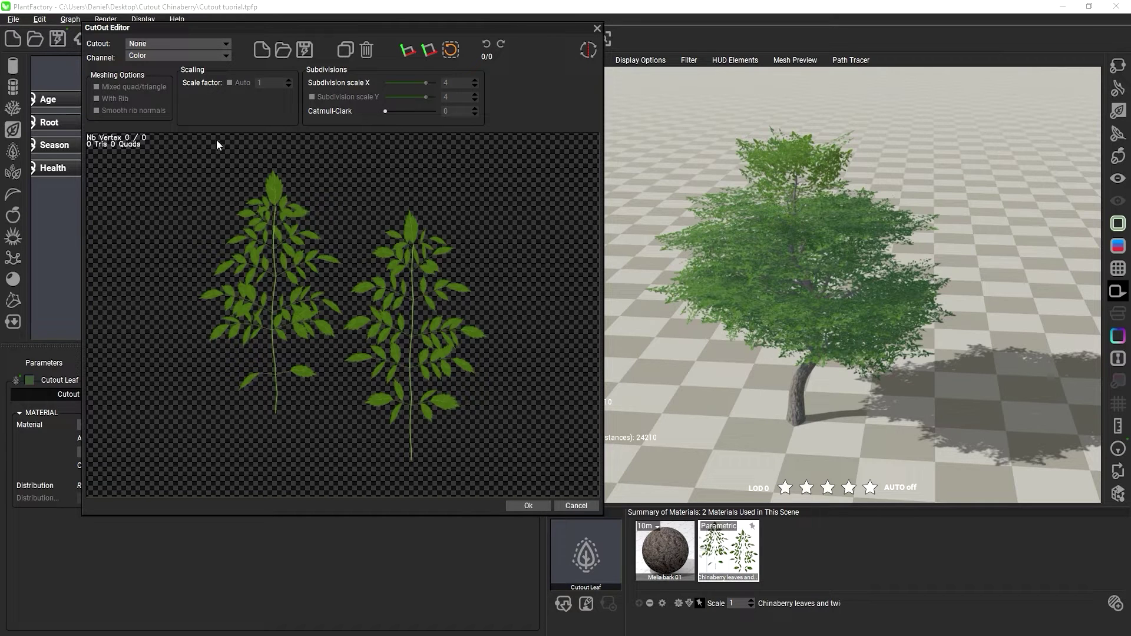
pyautogui.click(262, 50)
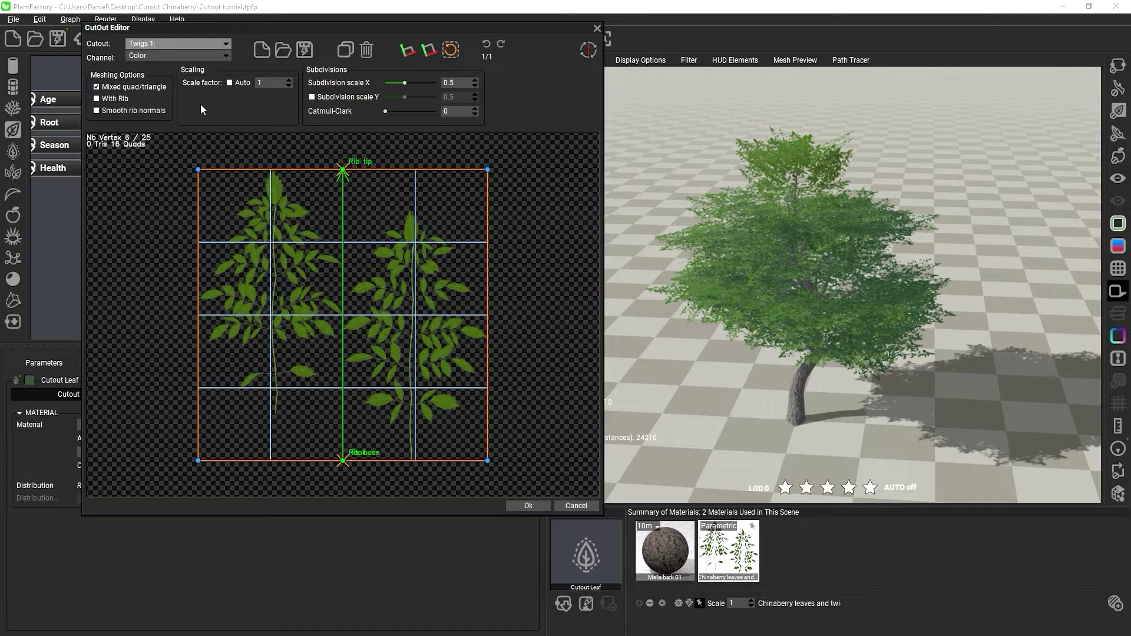
# Preview the leaf atlas as its Normal channel, then switch back to Color
pyautogui.click(226, 56)
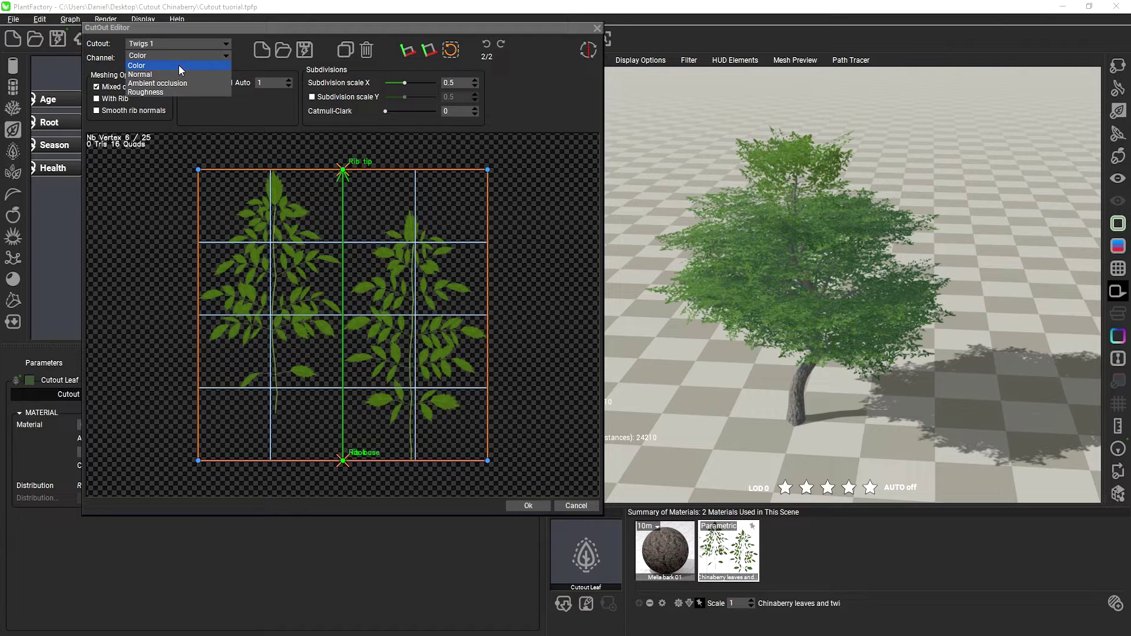
pyautogui.click(165, 75)
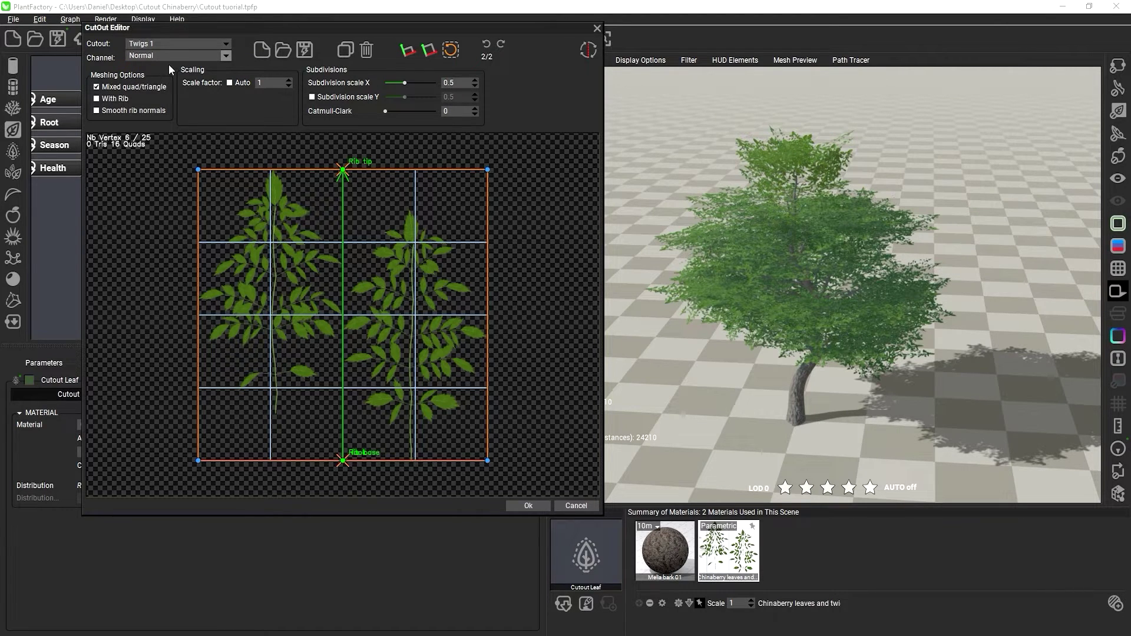
pyautogui.click(170, 55)
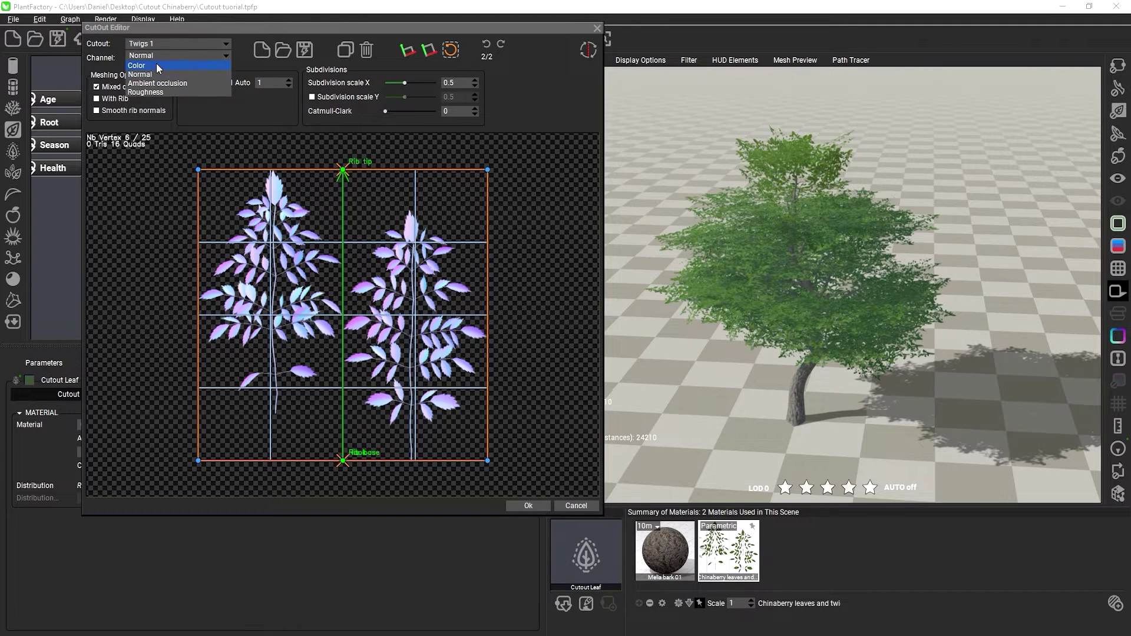
pyautogui.click(157, 64)
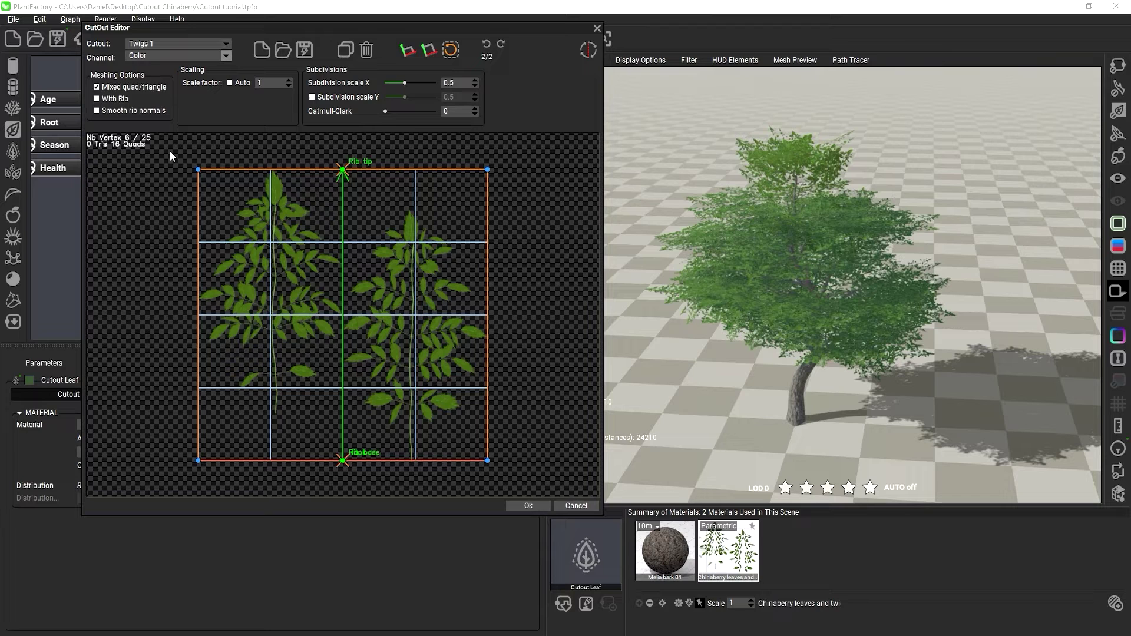
# Switch Twigs 1 to triangle-only meshing and pull the outline corners in around the left twig
pyautogui.click(96, 87)
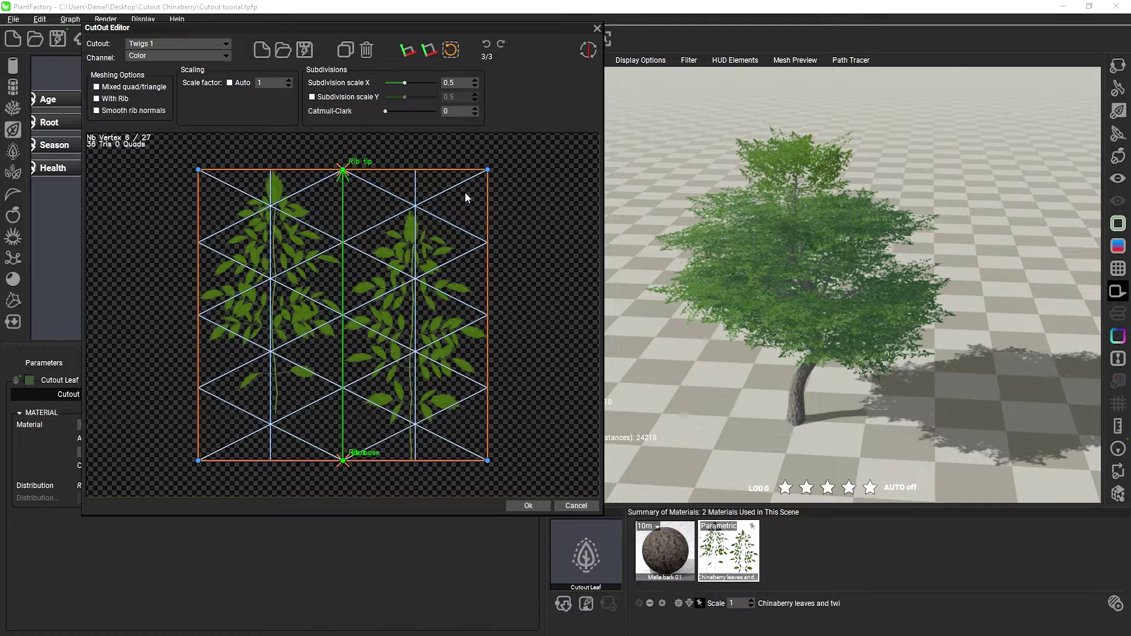
pyautogui.moveTo(487, 170); pyautogui.dragTo(358, 219)
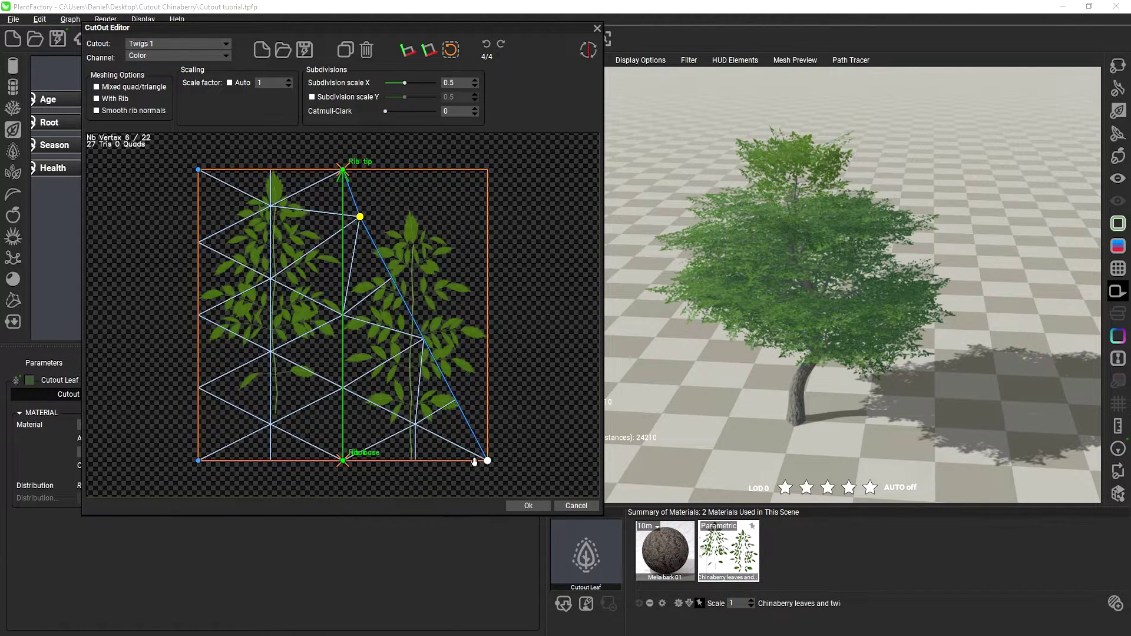
pyautogui.moveTo(474, 461); pyautogui.dragTo(354, 381)
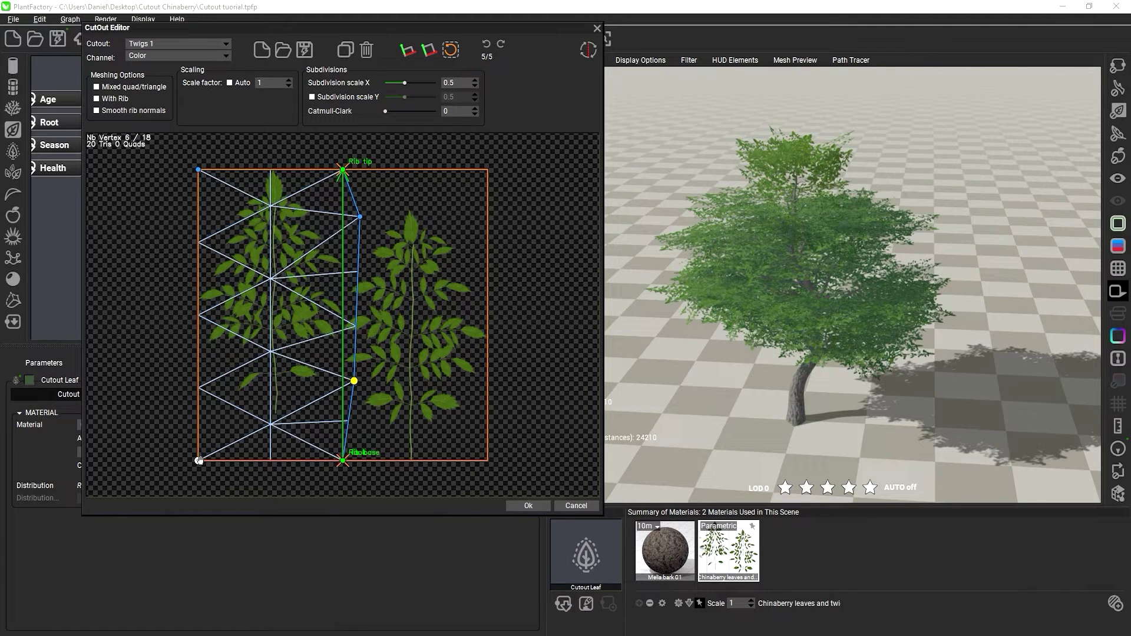
pyautogui.moveTo(199, 460); pyautogui.dragTo(206, 377)
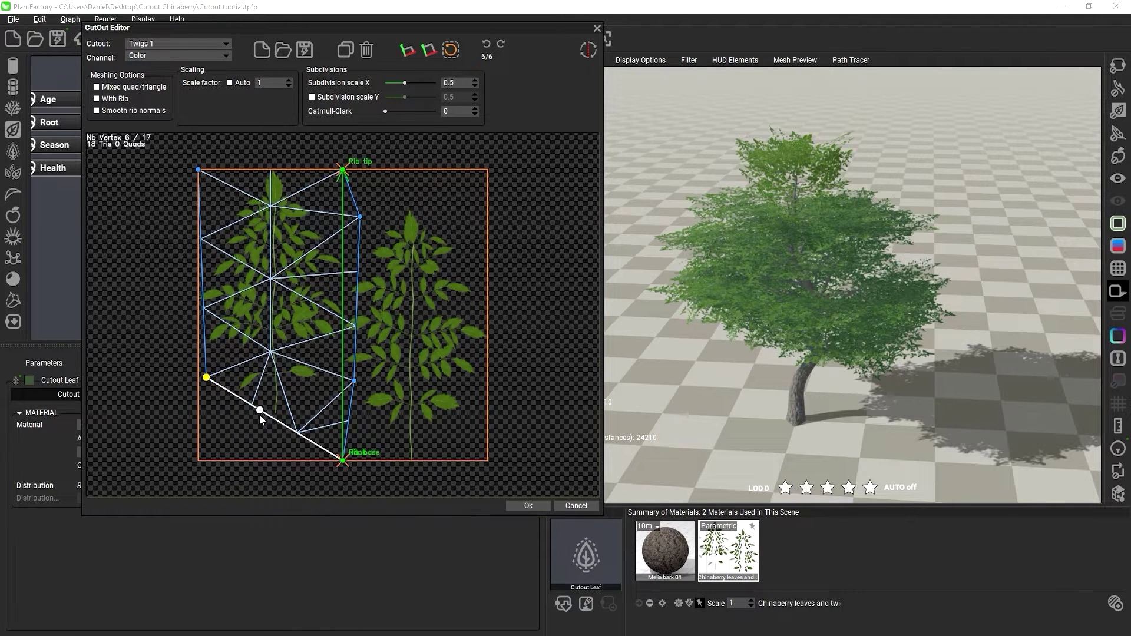
pyautogui.moveTo(260, 411); pyautogui.dragTo(248, 439)
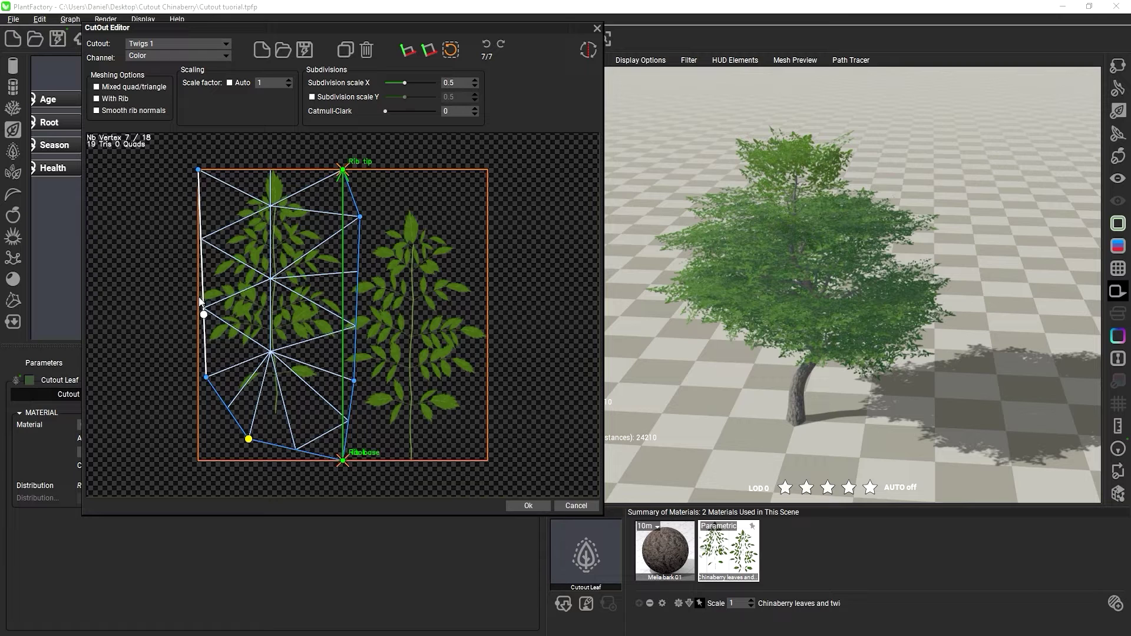
pyautogui.moveTo(201, 302); pyautogui.dragTo(205, 276)
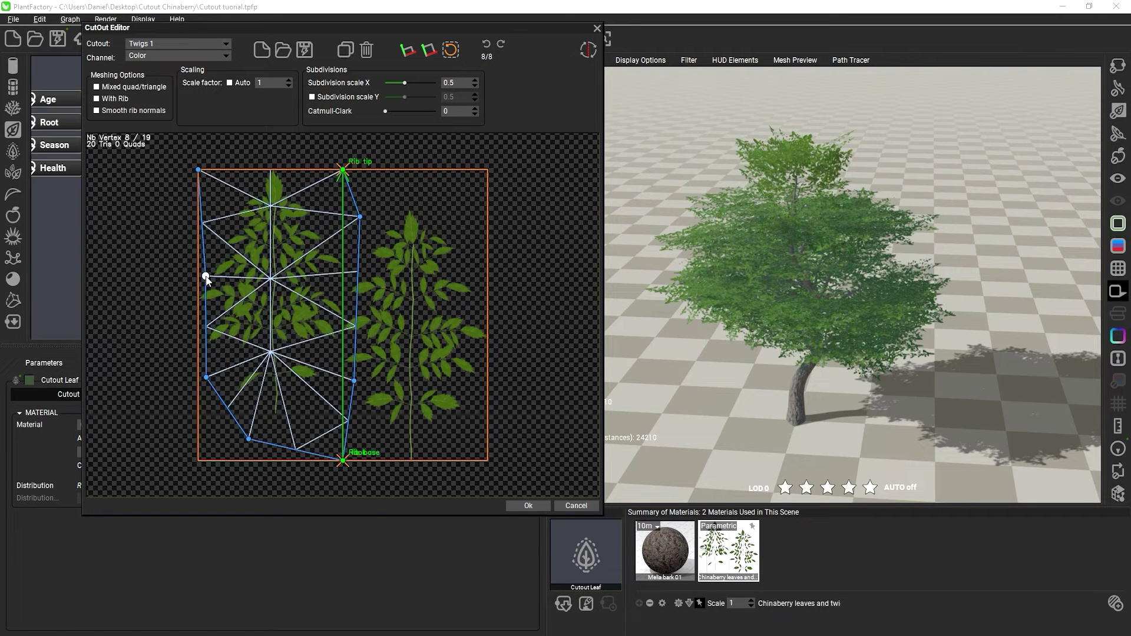
pyautogui.rightClick(206, 275)
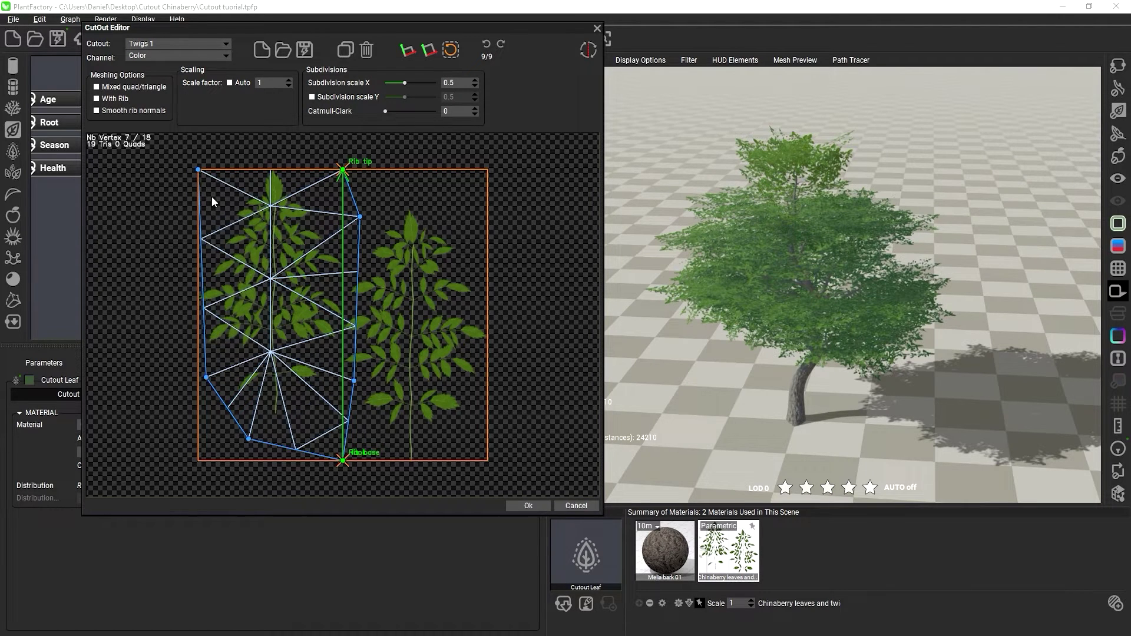
pyautogui.moveTo(198, 171); pyautogui.dragTo(236, 172)
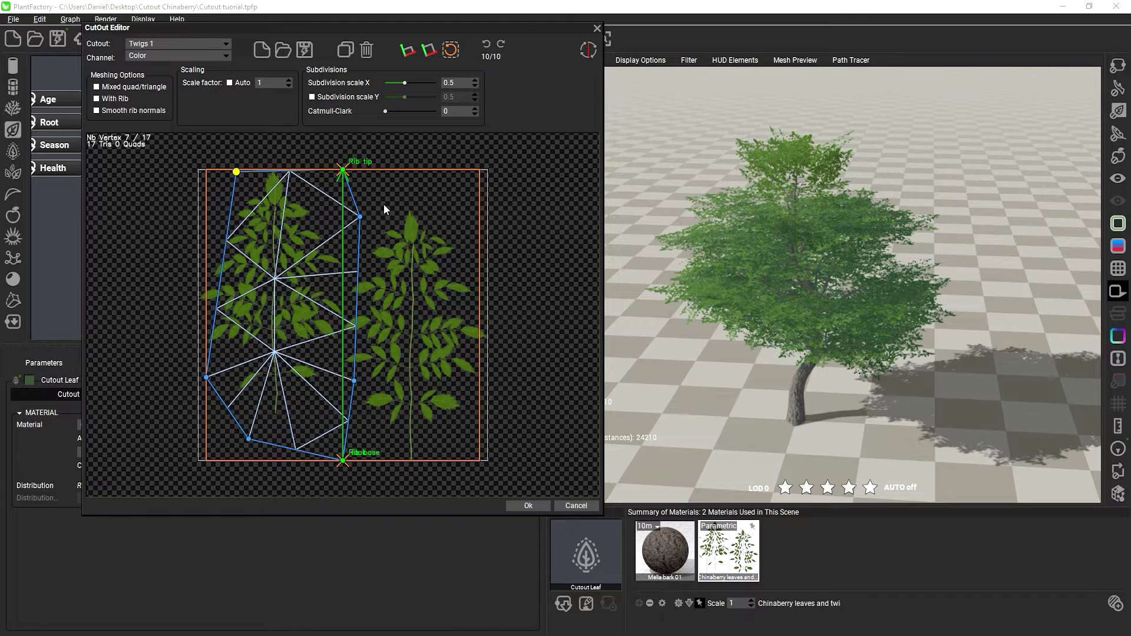
# Align the rib tip, rib base and Hook along the left twig's stem
pyautogui.click(313, 213)
pyautogui.moveTo(312, 214)
pyautogui.mouseDown()
pyautogui.moveTo(298, 272)
pyautogui.moveTo(287, 249)
pyautogui.moveTo(300, 224)
pyautogui.mouseUp()
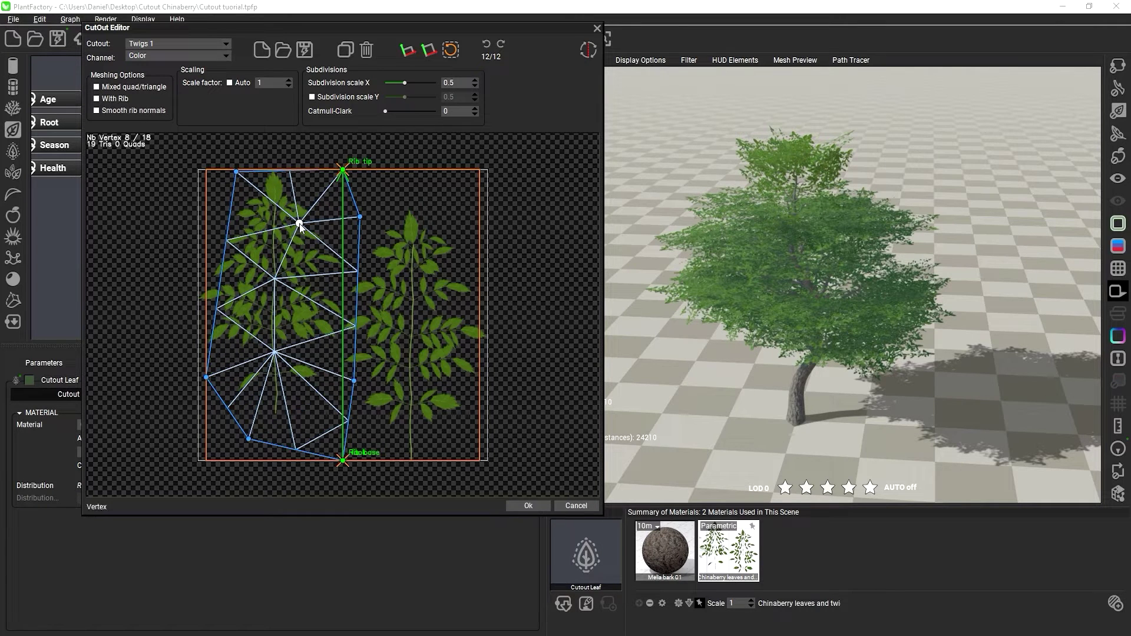
pyautogui.rightClick(299, 224)
pyautogui.moveTo(343, 172); pyautogui.dragTo(270, 172)
pyautogui.moveTo(343, 461); pyautogui.dragTo(285, 431)
pyautogui.moveTo(334, 463); pyautogui.dragTo(277, 445)
pyautogui.scroll(5, 277, 421)
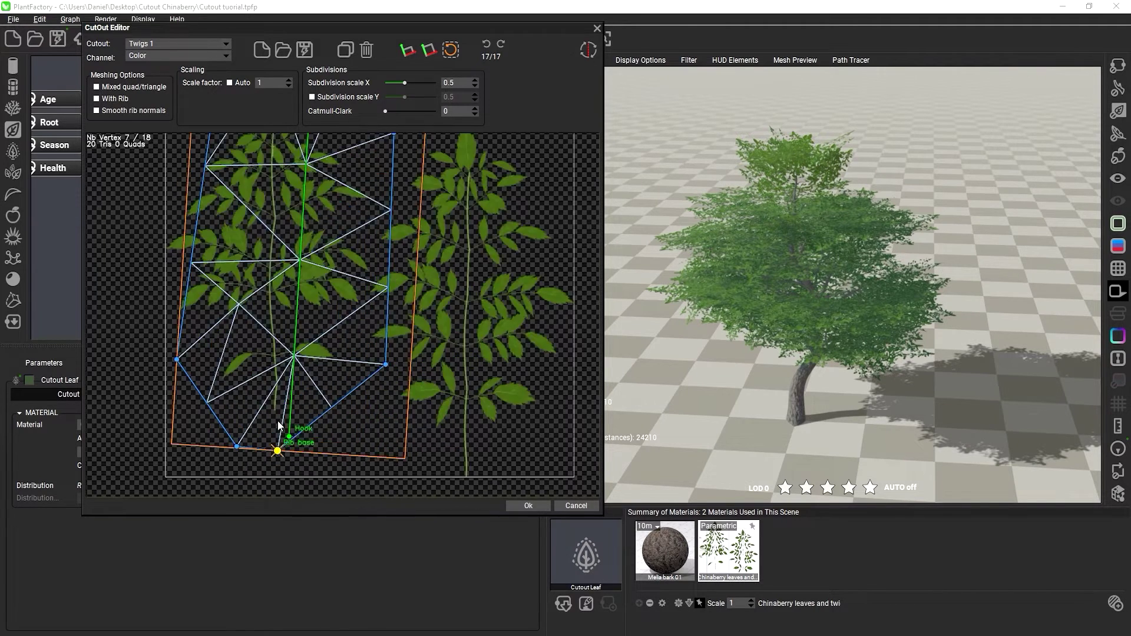
# Refine the outline points and Hook to finish an 8-point, 22-triangle twig mesh
pyautogui.moveTo(196, 472); pyautogui.dragTo(185, 373)
pyautogui.moveTo(301, 451); pyautogui.dragTo(277, 395)
pyautogui.scroll(-5, 276, 396)
pyautogui.moveTo(298, 406); pyautogui.dragTo(324, 440, button='middle')
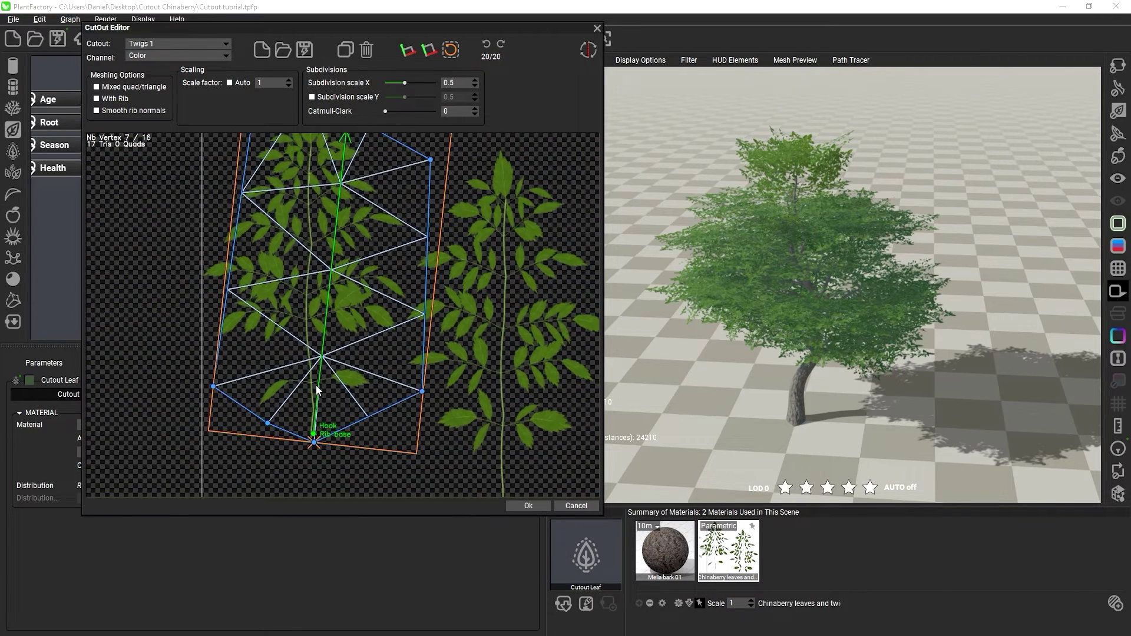
pyautogui.moveTo(227, 286); pyautogui.dragTo(202, 275)
pyautogui.moveTo(246, 214); pyautogui.dragTo(269, 282, button='middle')
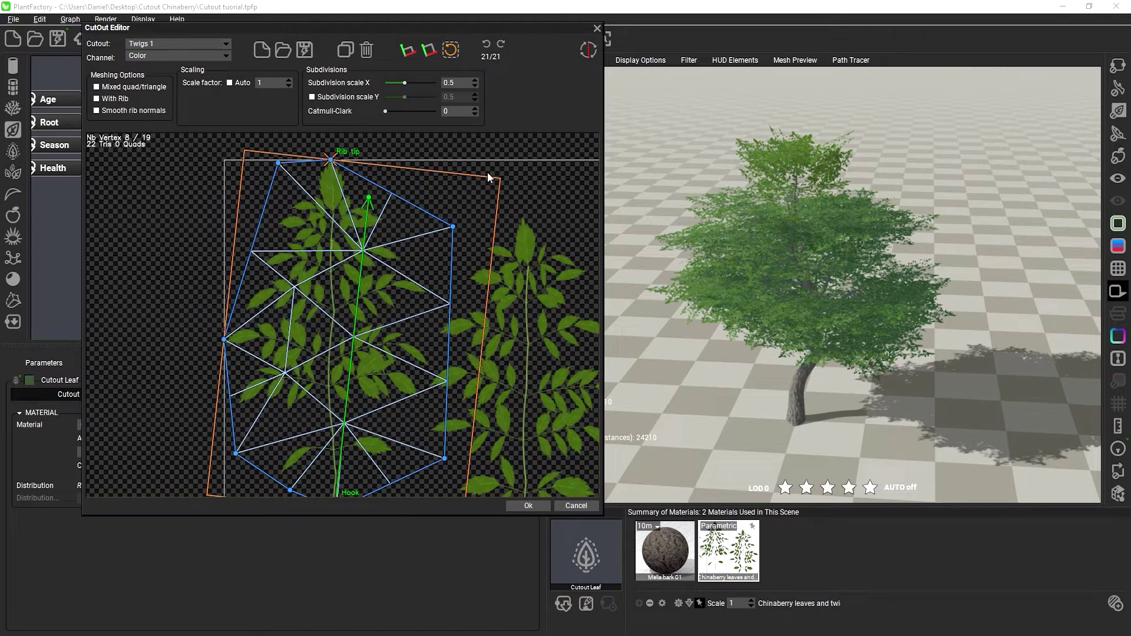
pyautogui.moveTo(474, 268); pyautogui.dragTo(446, 260, button='middle')
pyautogui.scroll(-2, 436, 196)
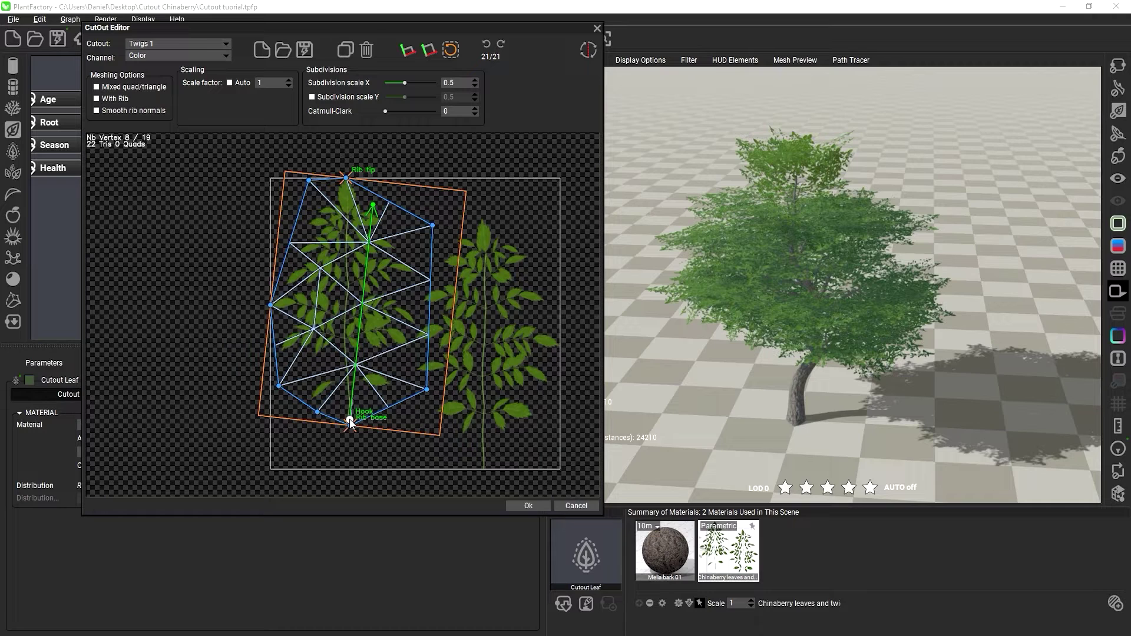
# Reposition the Hook and pull the outline points inward onto the leaves, leaving 19 triangles
pyautogui.moveTo(349, 421)
pyautogui.mouseDown()
pyautogui.moveTo(410, 422)
pyautogui.moveTo(391, 429)
pyautogui.moveTo(303, 411)
pyautogui.moveTo(412, 422)
pyautogui.moveTo(408, 435)
pyautogui.moveTo(364, 414)
pyautogui.moveTo(410, 409)
pyautogui.moveTo(422, 444)
pyautogui.moveTo(411, 396)
pyautogui.moveTo(403, 445)
pyautogui.moveTo(352, 417)
pyautogui.mouseUp()
pyautogui.moveTo(371, 204)
pyautogui.mouseDown()
pyautogui.moveTo(337, 203)
pyautogui.moveTo(371, 207)
pyautogui.moveTo(358, 210)
pyautogui.mouseUp()
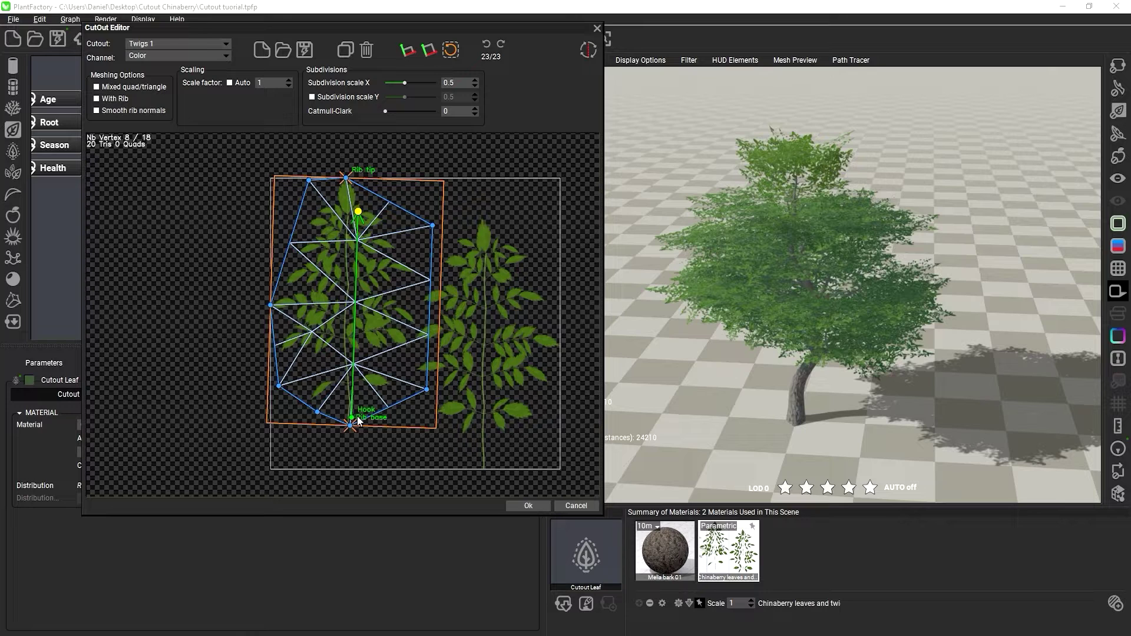
pyautogui.moveTo(352, 416); pyautogui.dragTo(364, 410)
pyautogui.moveTo(425, 391); pyautogui.dragTo(409, 371)
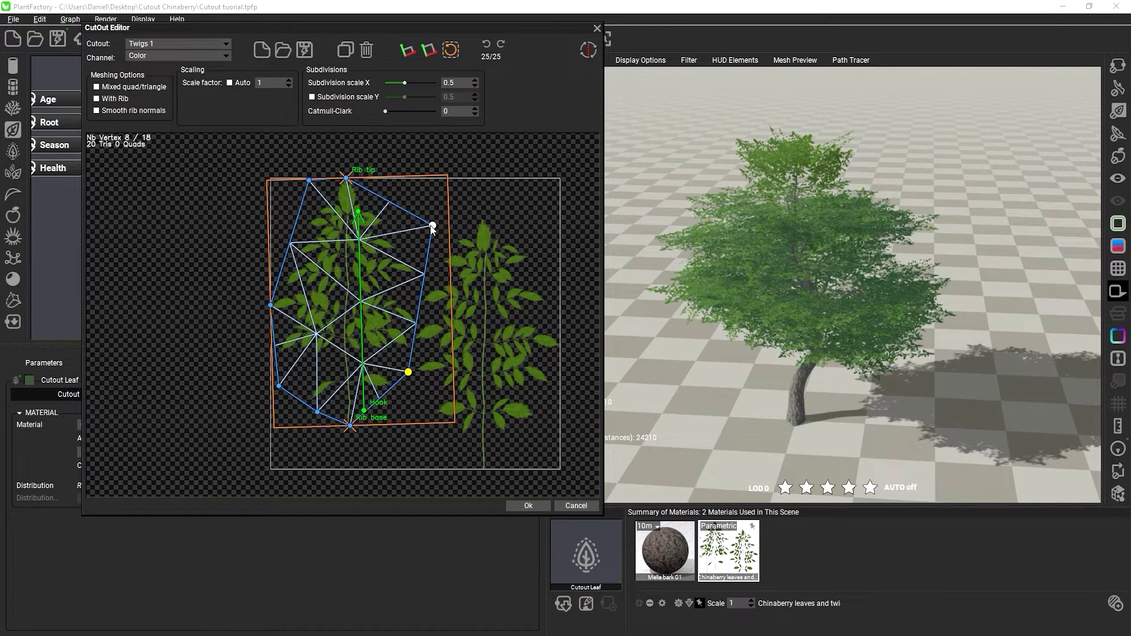
pyautogui.moveTo(432, 225); pyautogui.dragTo(418, 249)
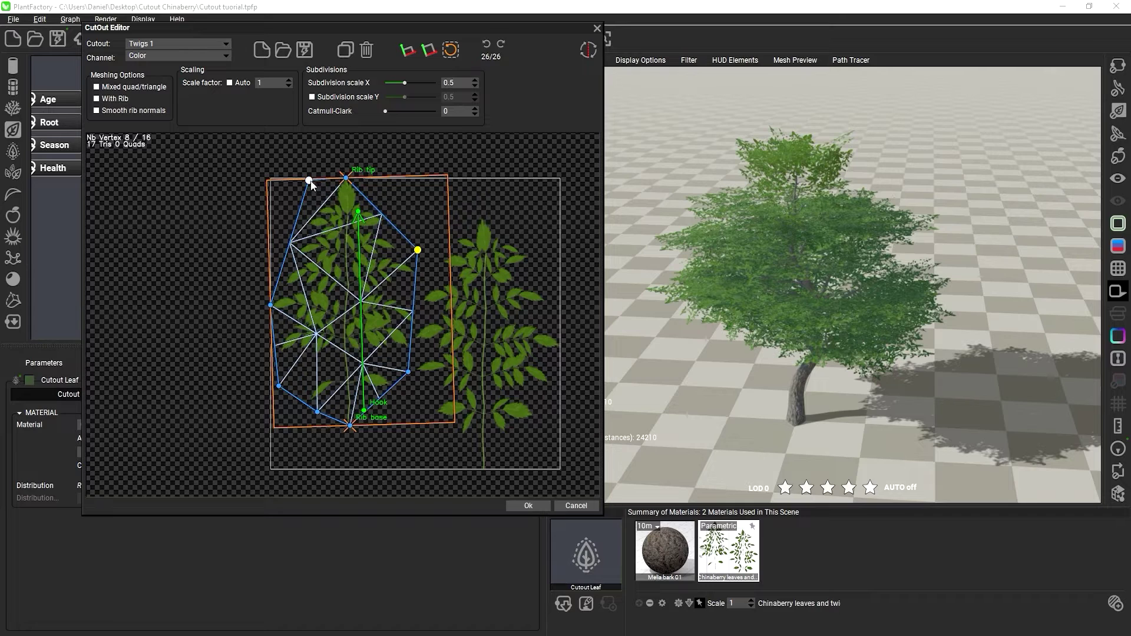
pyautogui.moveTo(308, 181); pyautogui.dragTo(301, 228)
pyautogui.scroll(3, 281, 300)
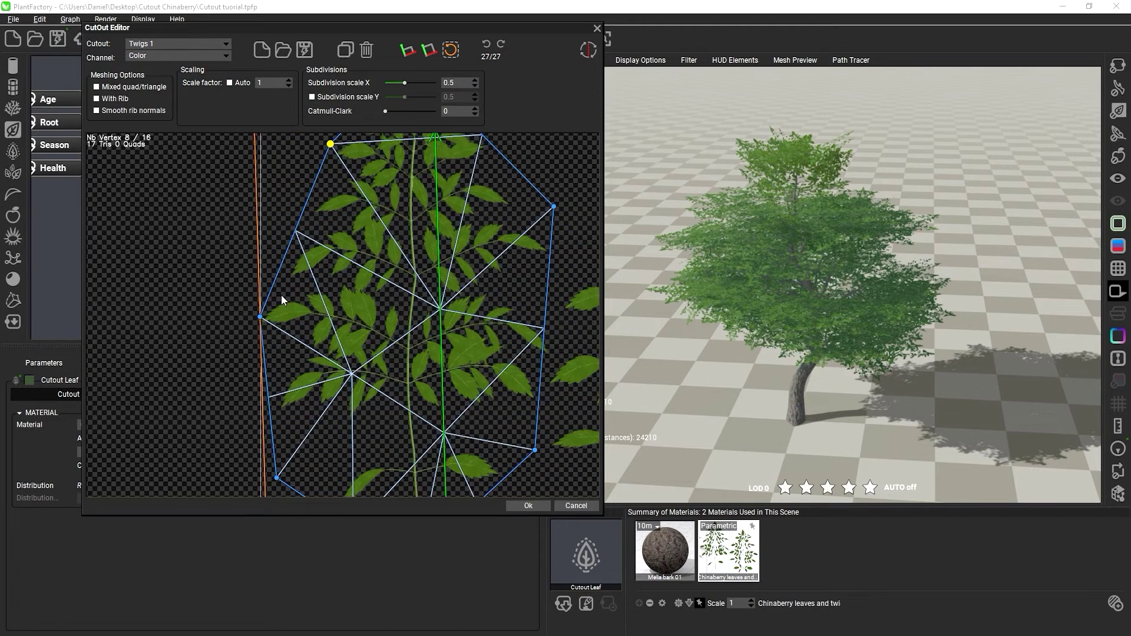
pyautogui.scroll(2, 281, 296)
pyautogui.moveTo(253, 325); pyautogui.dragTo(254, 331)
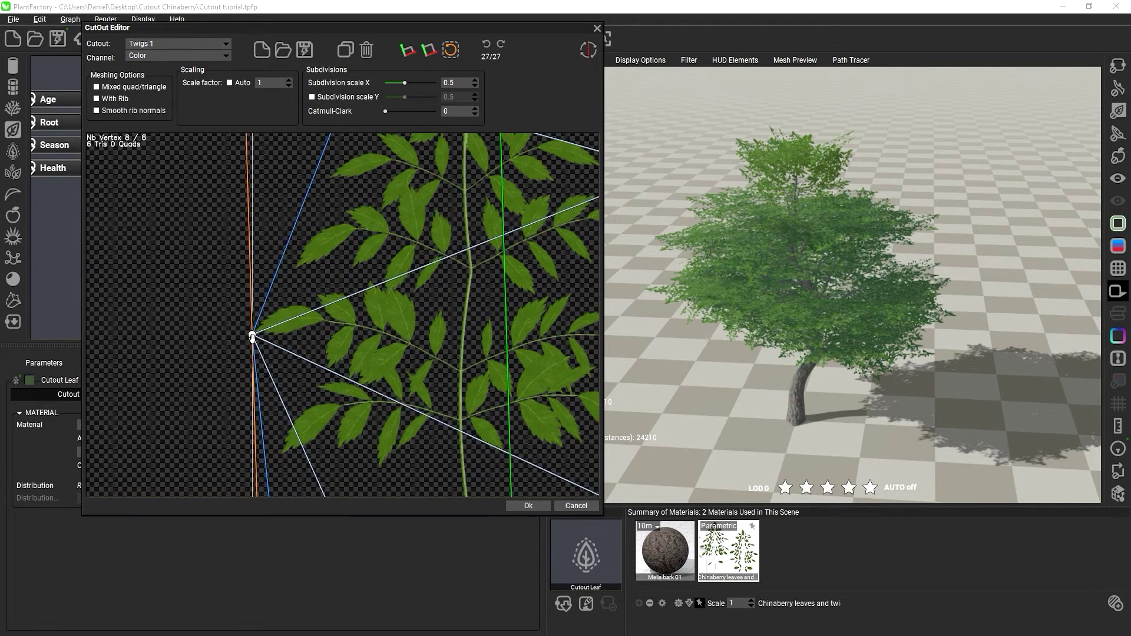
pyautogui.scroll(-5, 254, 328)
# Turn on the rib with smoothed normals, widen a right vertex, and snap the Hook onto the rib base
pyautogui.click(97, 98)
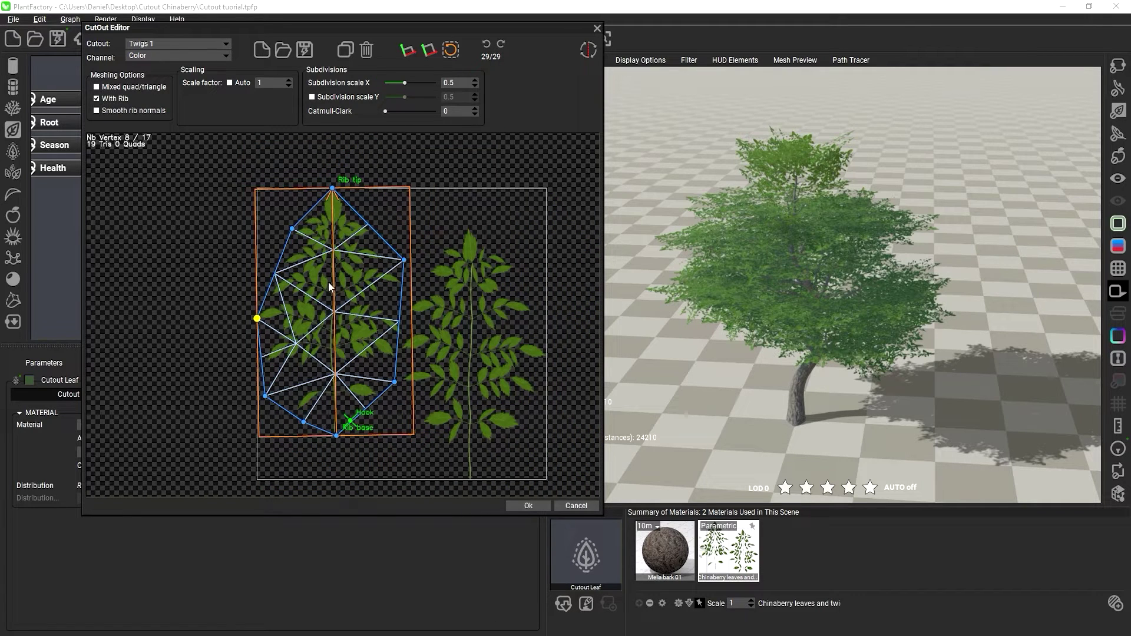
pyautogui.scroll(2, 368, 407)
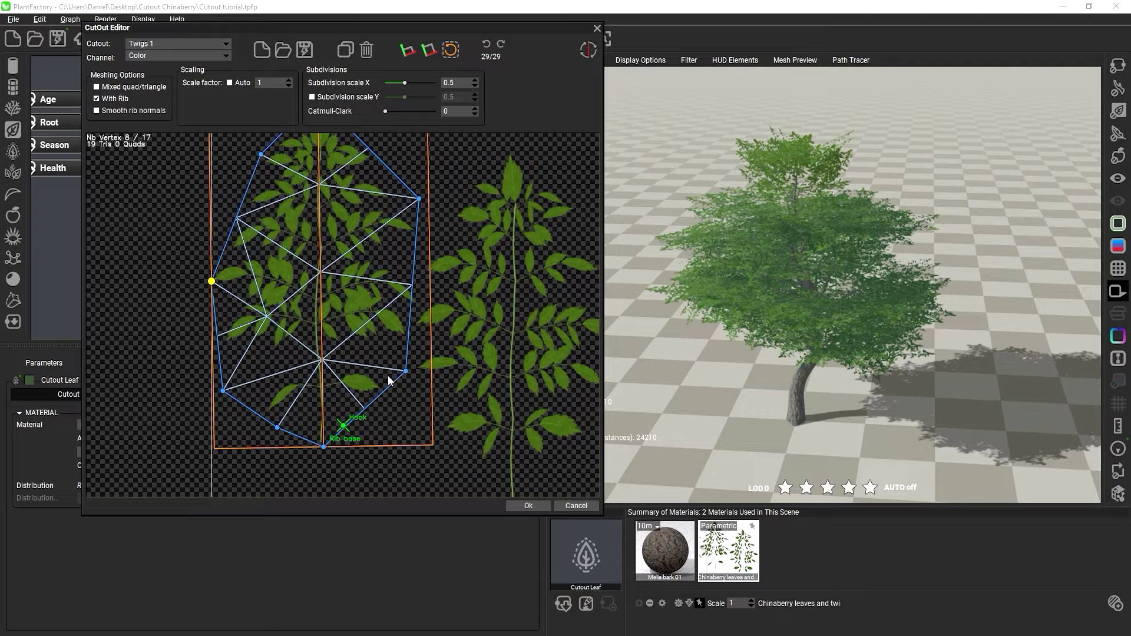
pyautogui.moveTo(411, 287); pyautogui.dragTo(422, 299)
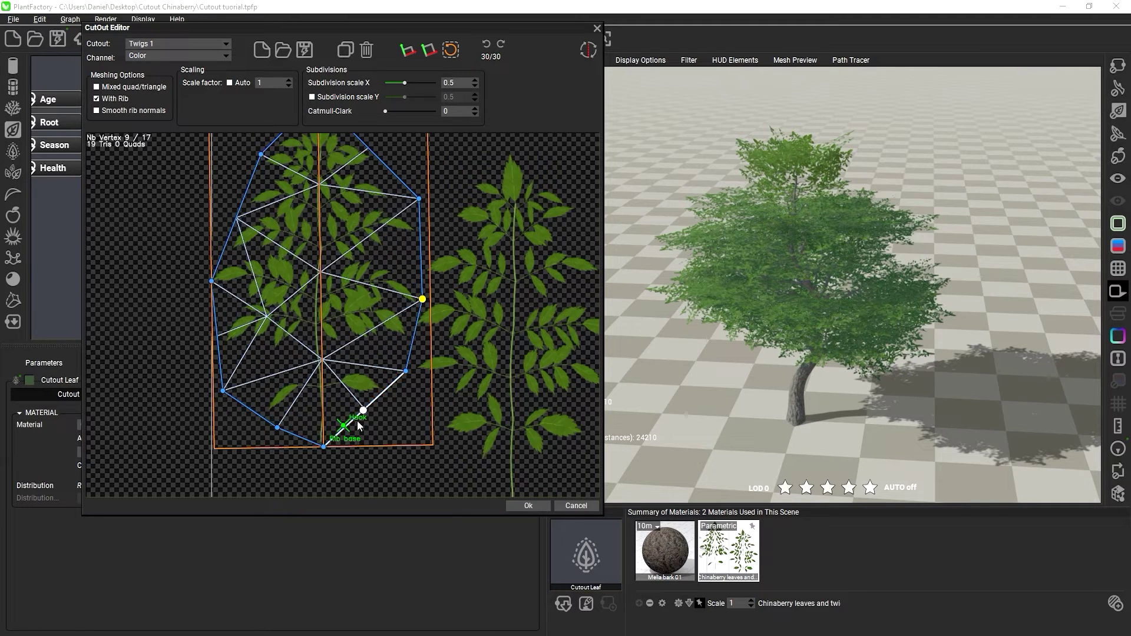
pyautogui.moveTo(357, 422); pyautogui.dragTo(326, 442)
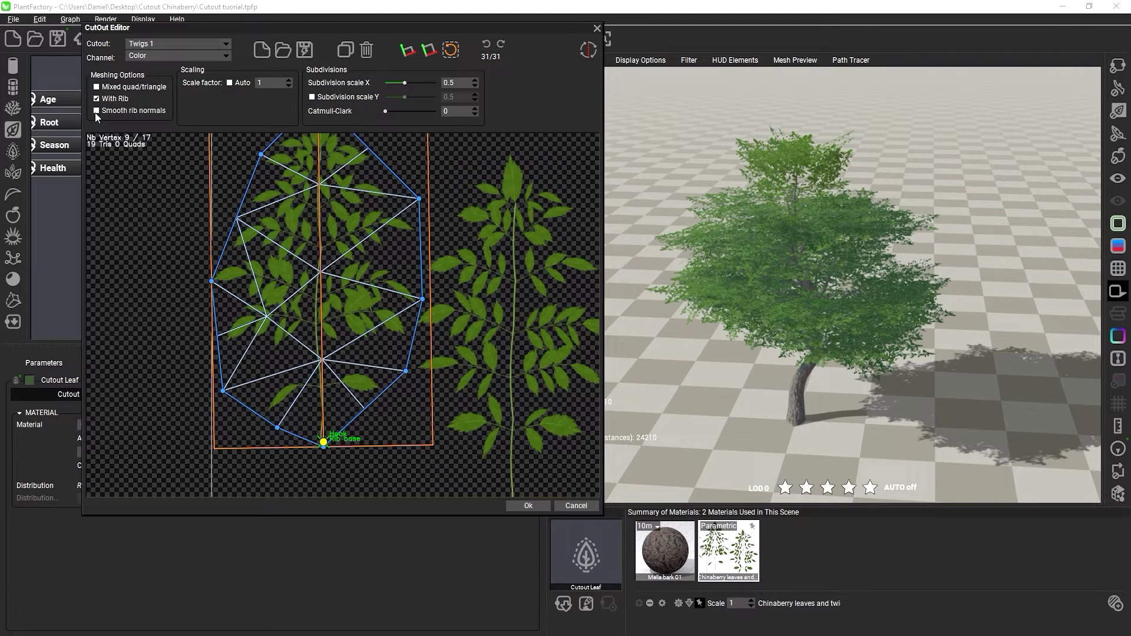
pyautogui.scroll(4, 323, 412)
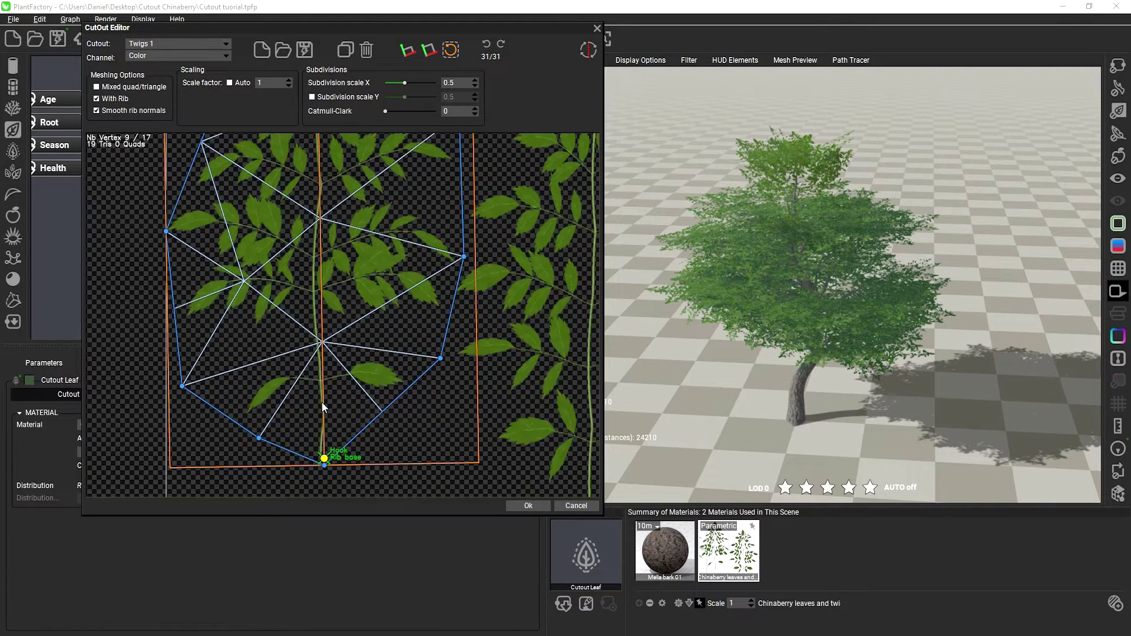
pyautogui.moveTo(337, 449); pyautogui.dragTo(323, 443)
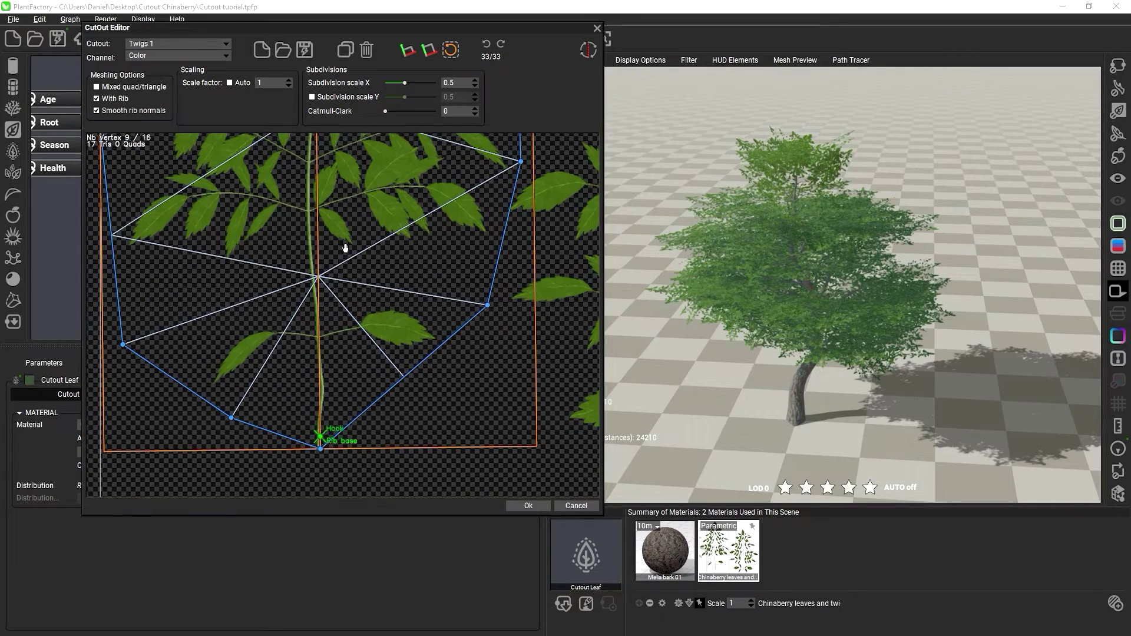
pyautogui.moveTo(335, 245); pyautogui.dragTo(359, 427, button='middle')
pyautogui.scroll(-5, 367, 404)
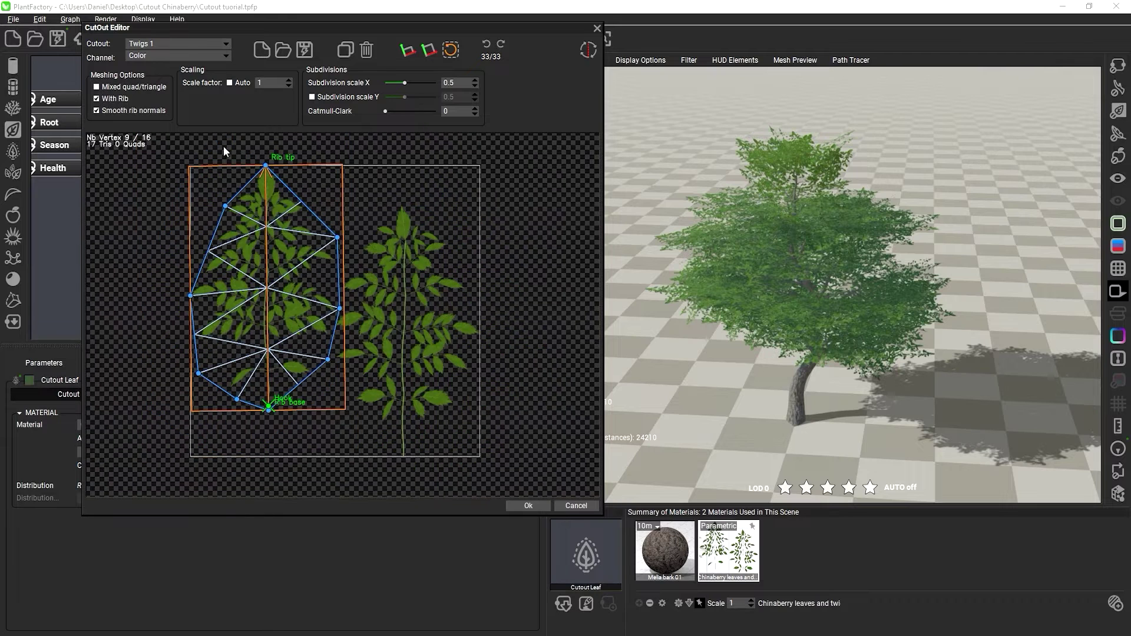
# Duplicate the cutout as Twigs 1.1, then move and scale its whole mesh onto the right twig
pyautogui.click(345, 51)
pyautogui.moveTo(157, 146); pyautogui.dragTo(345, 433)
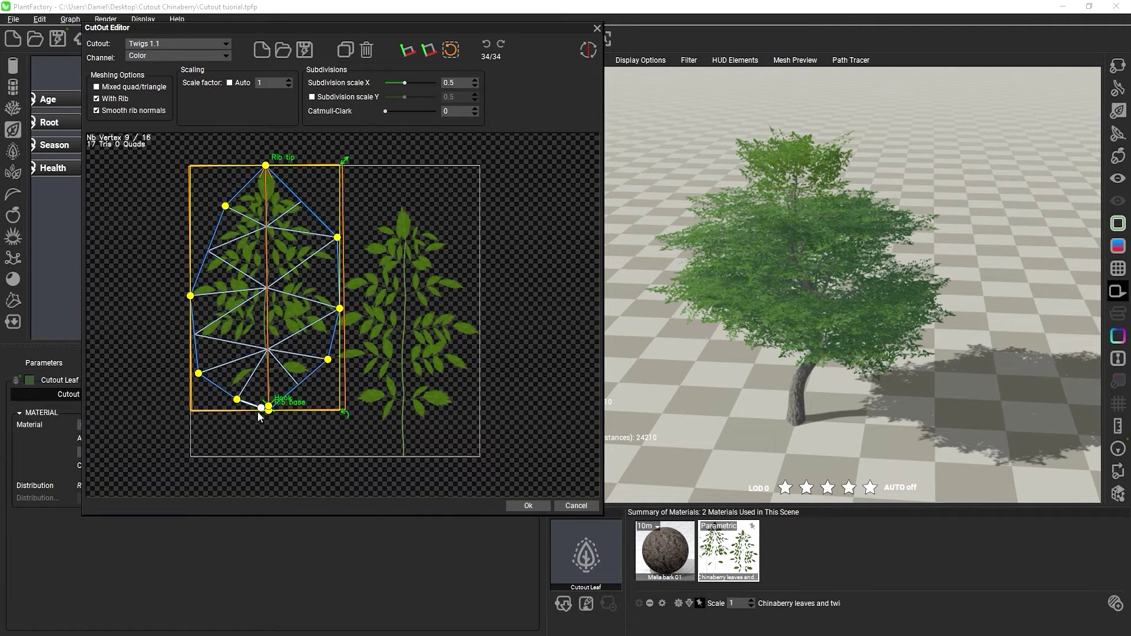
pyautogui.moveTo(236, 404); pyautogui.dragTo(376, 447)
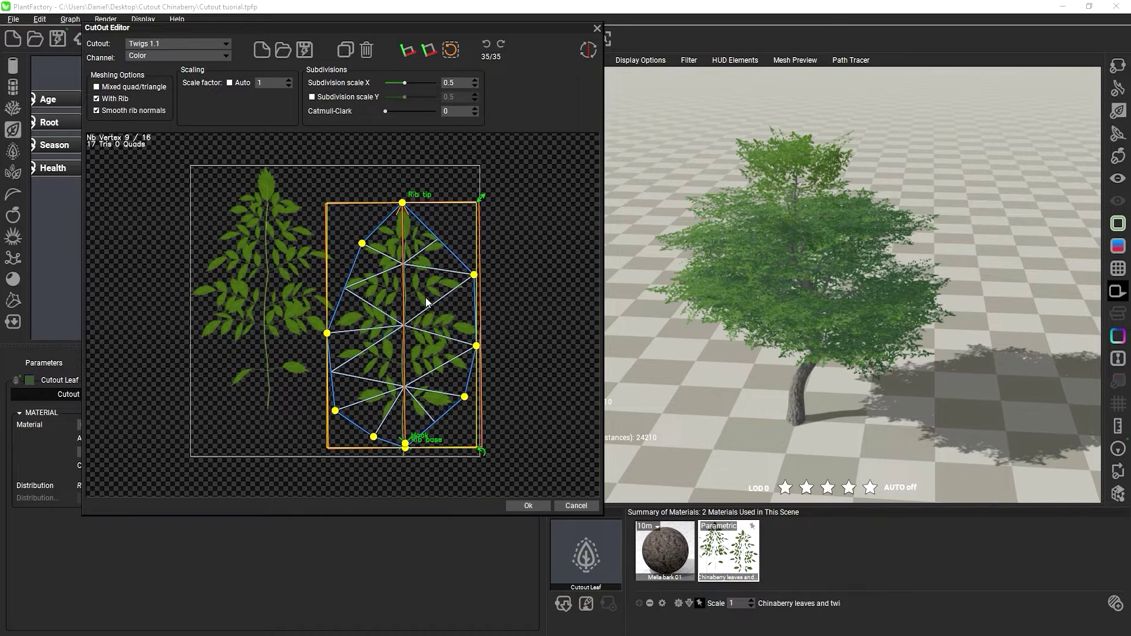
pyautogui.scroll(2, 431, 314)
pyautogui.moveTo(504, 161); pyautogui.dragTo(504, 160)
# Align the rib base with the right twig's stem end and adjust the upper-left and right mesh points
pyautogui.scroll(4, 430, 440)
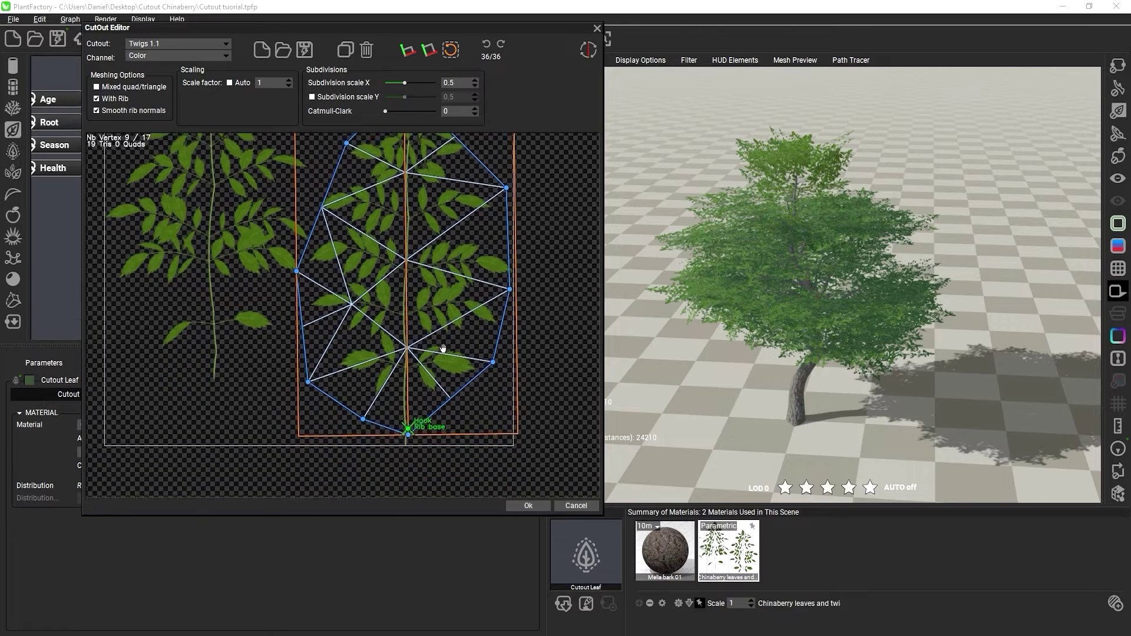
pyautogui.scroll(2, 423, 411)
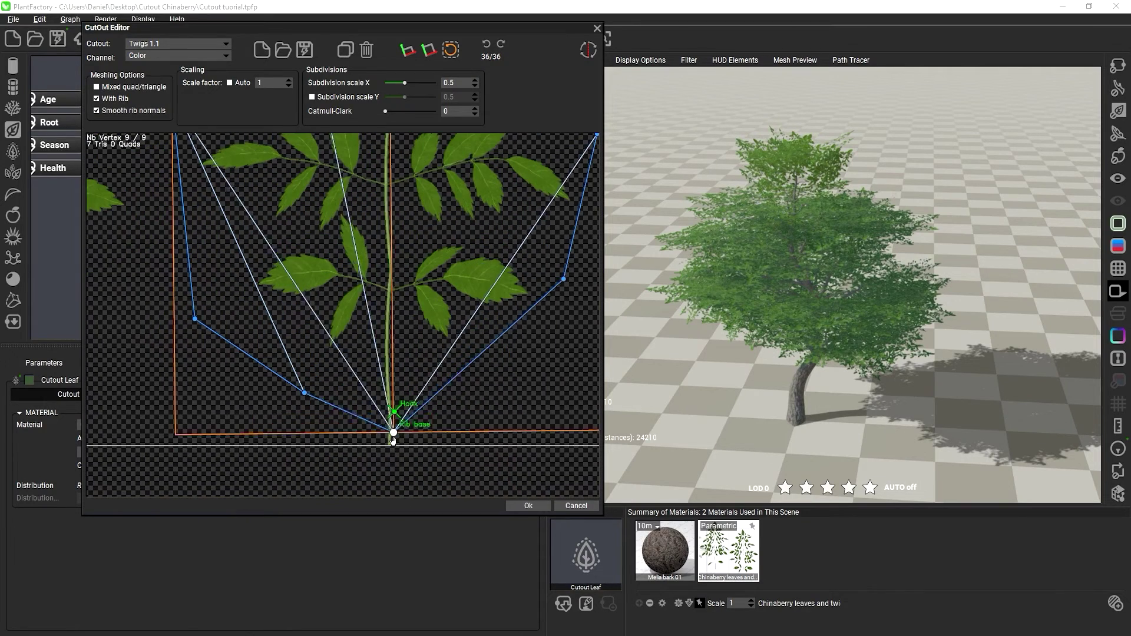
pyautogui.moveTo(392, 440)
pyautogui.mouseDown()
pyautogui.moveTo(391, 454)
pyautogui.moveTo(390, 434)
pyautogui.mouseUp()
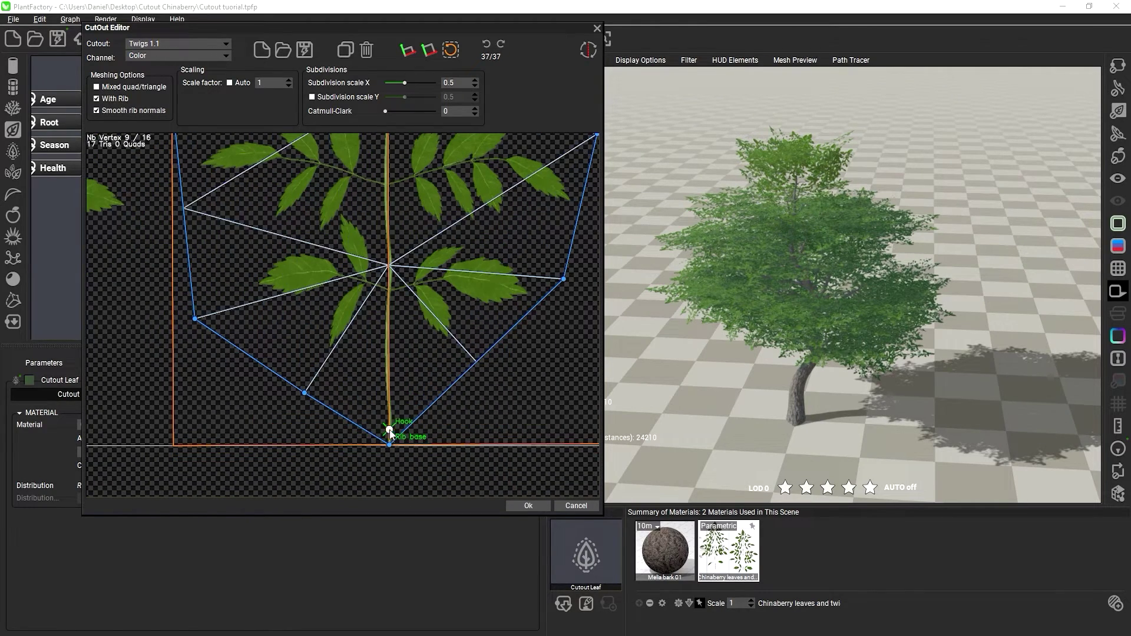
pyautogui.scroll(5, 390, 412)
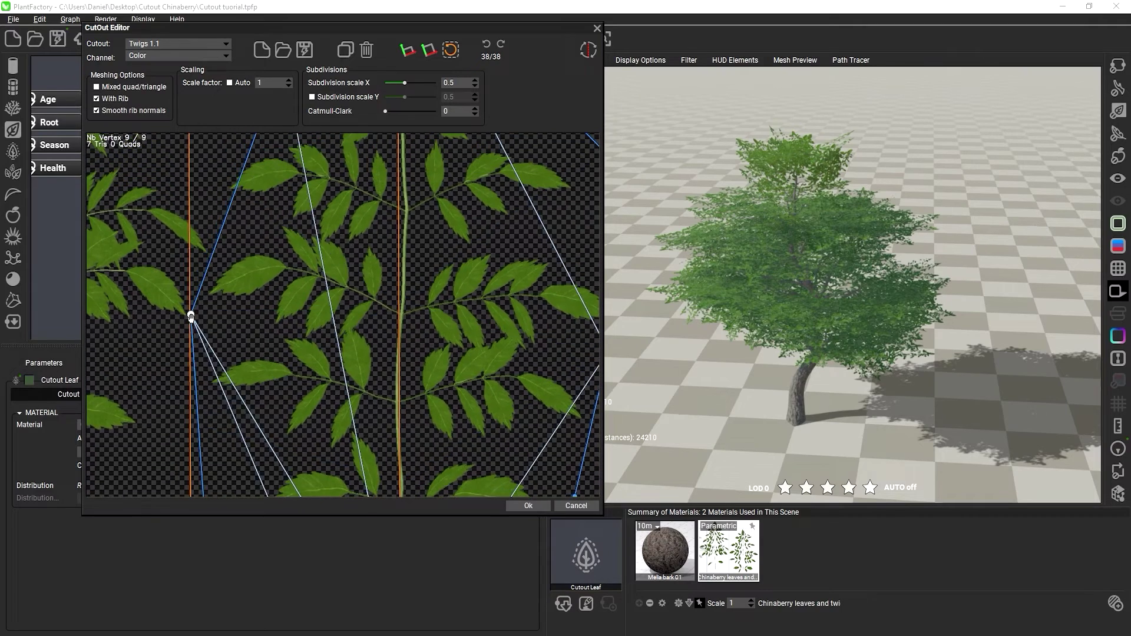
pyautogui.scroll(-3, 190, 317)
pyautogui.scroll(3, 259, 297)
pyautogui.moveTo(247, 189); pyautogui.dragTo(234, 194)
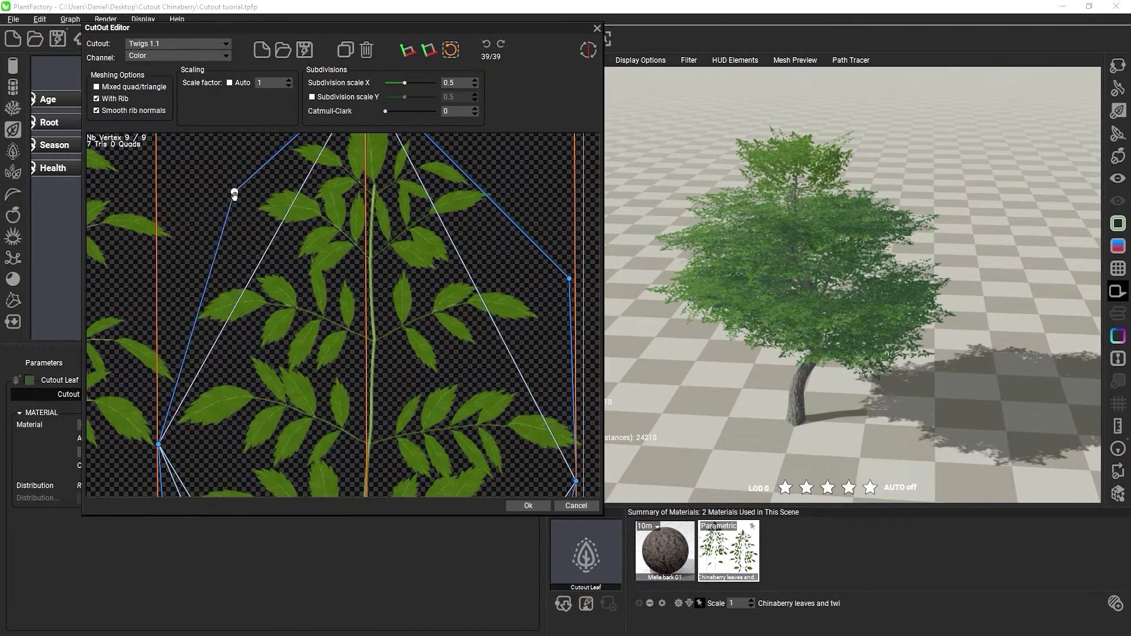
pyautogui.scroll(-3, 344, 198)
pyautogui.scroll(1, 394, 263)
pyautogui.moveTo(489, 295); pyautogui.dragTo(489, 295)
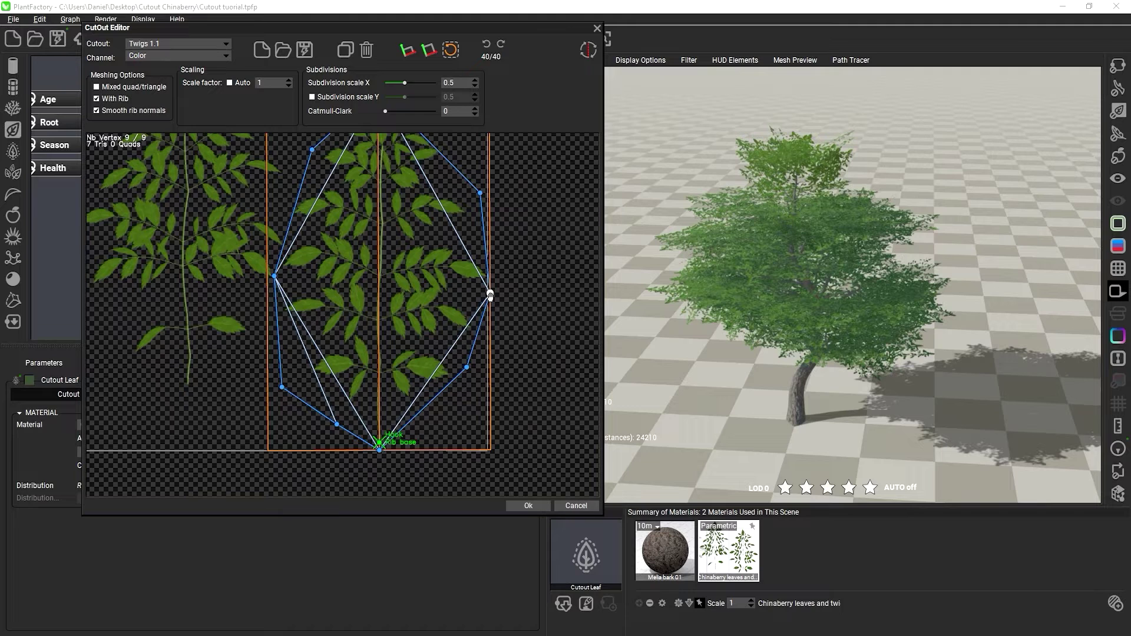
pyautogui.click(490, 295)
pyautogui.moveTo(422, 247); pyautogui.dragTo(487, 272, button='middle')
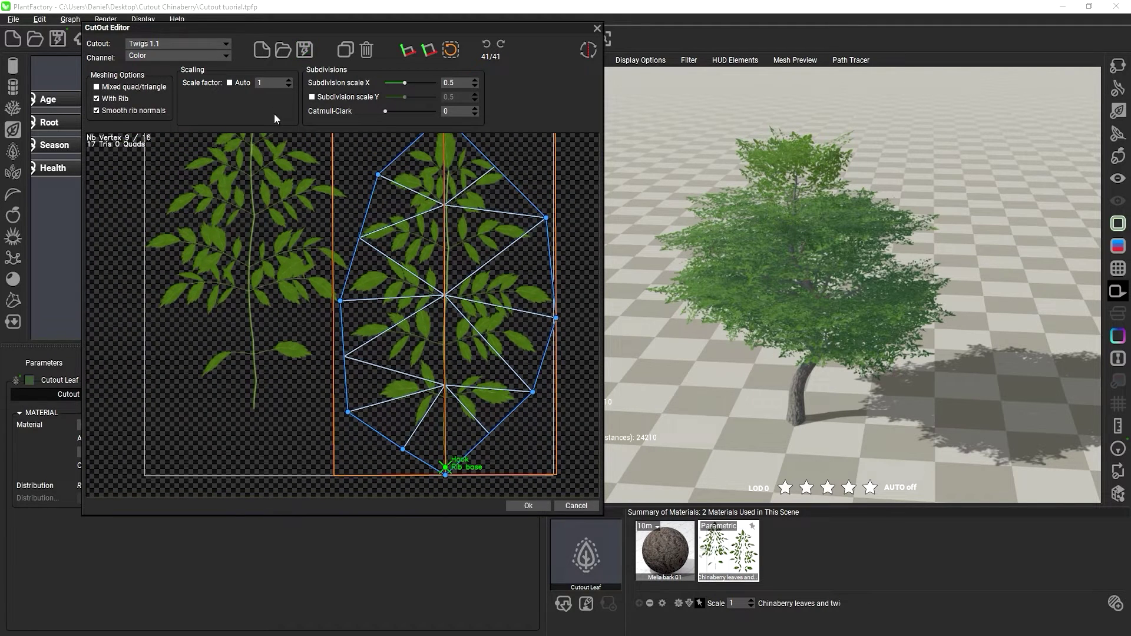
# Browse the Rectangle, Lobed, Simple and Star cutout presets without loading one, then accept the cutout edits
pyautogui.click(283, 52)
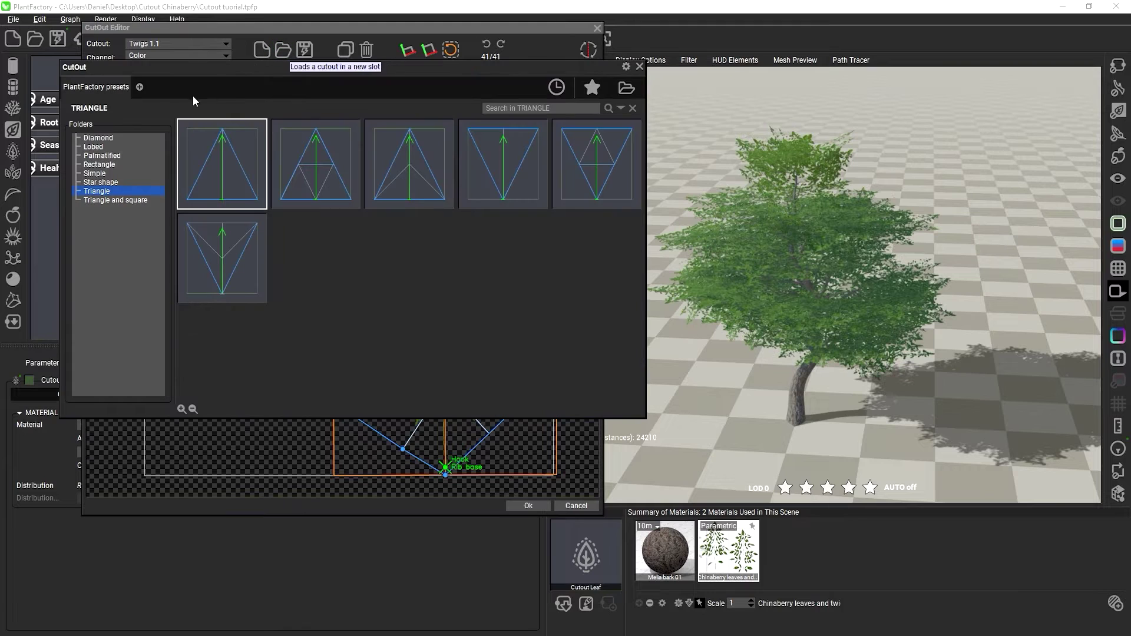
pyautogui.click(101, 164)
pyautogui.click(96, 147)
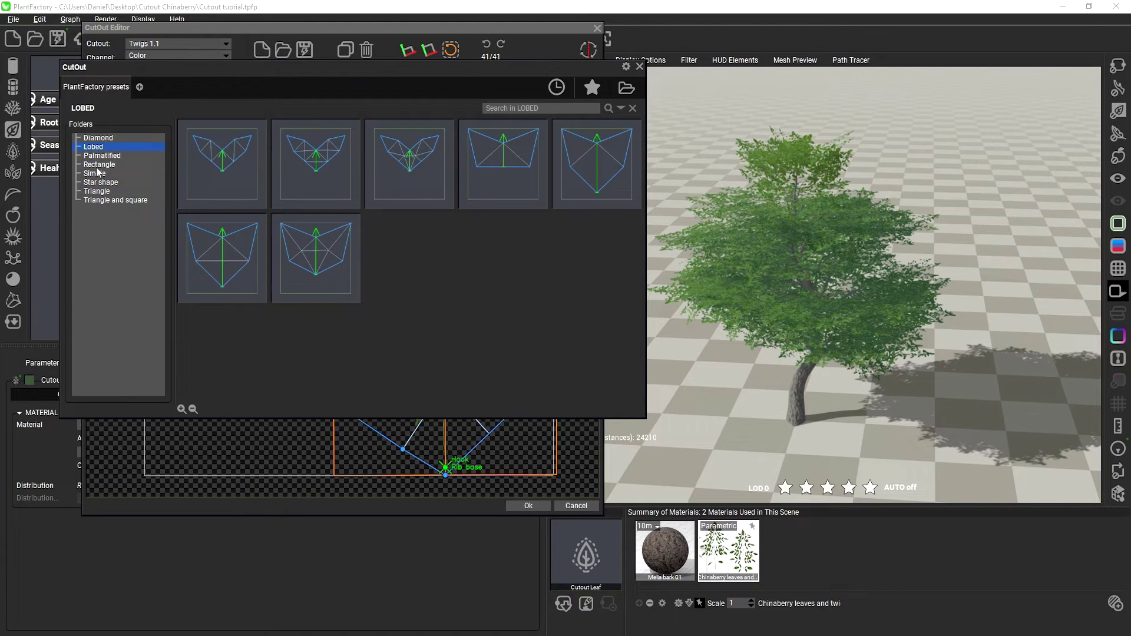
pyautogui.click(98, 173)
pyautogui.click(100, 183)
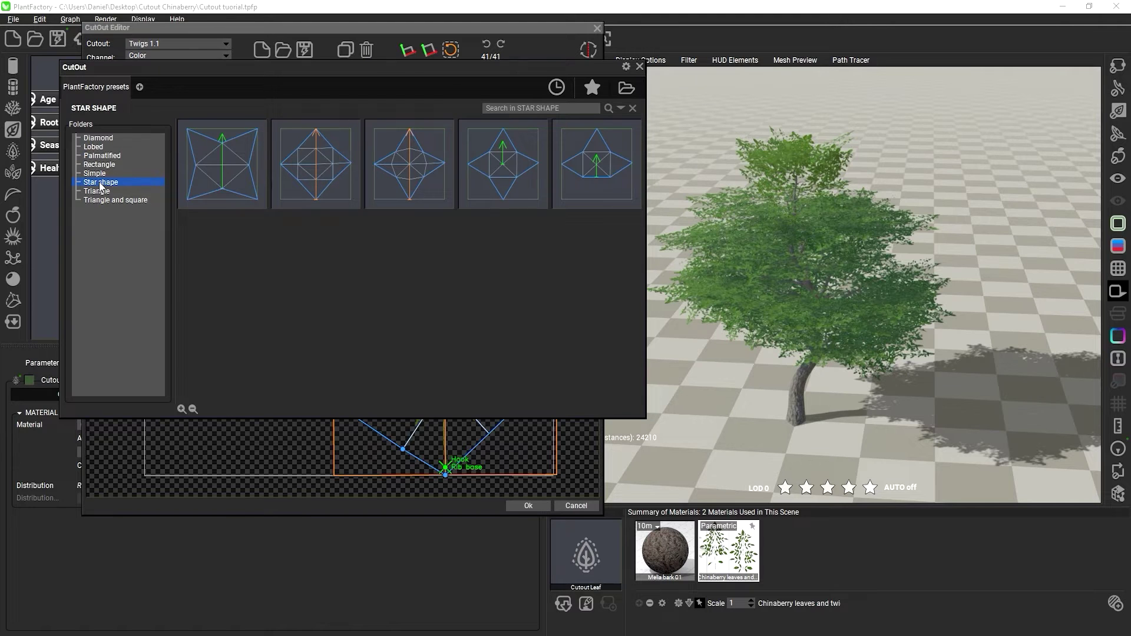
pyautogui.click(639, 66)
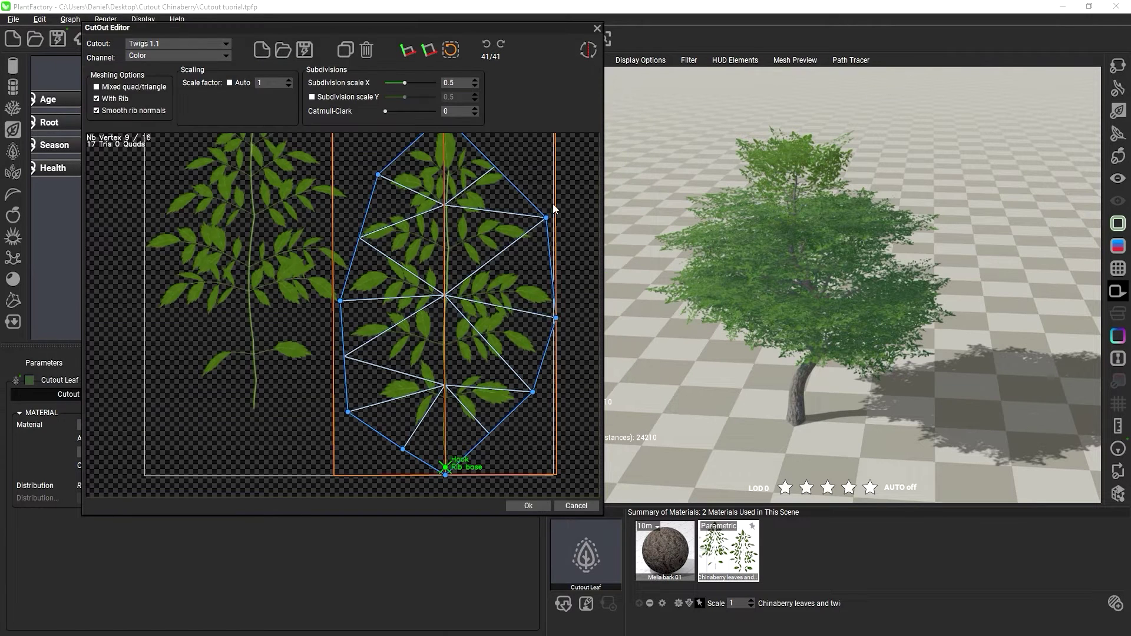
pyautogui.click(521, 505)
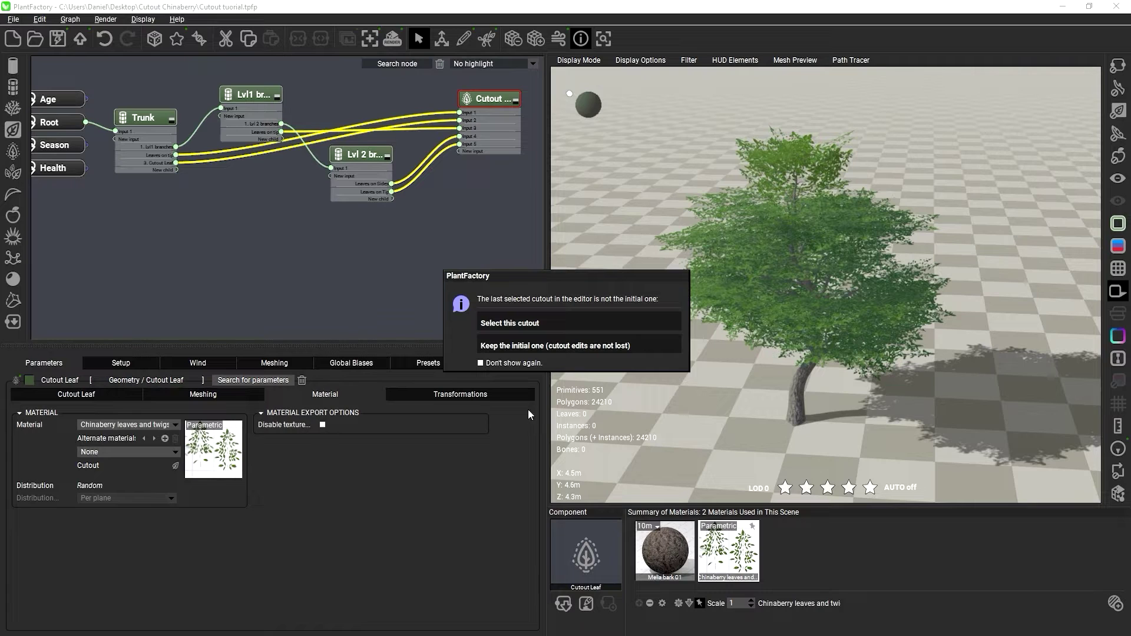
# Apply Twigs 1.1 to the leaves and add Twigs 1 as a second alternate material slot
pyautogui.click(516, 323)
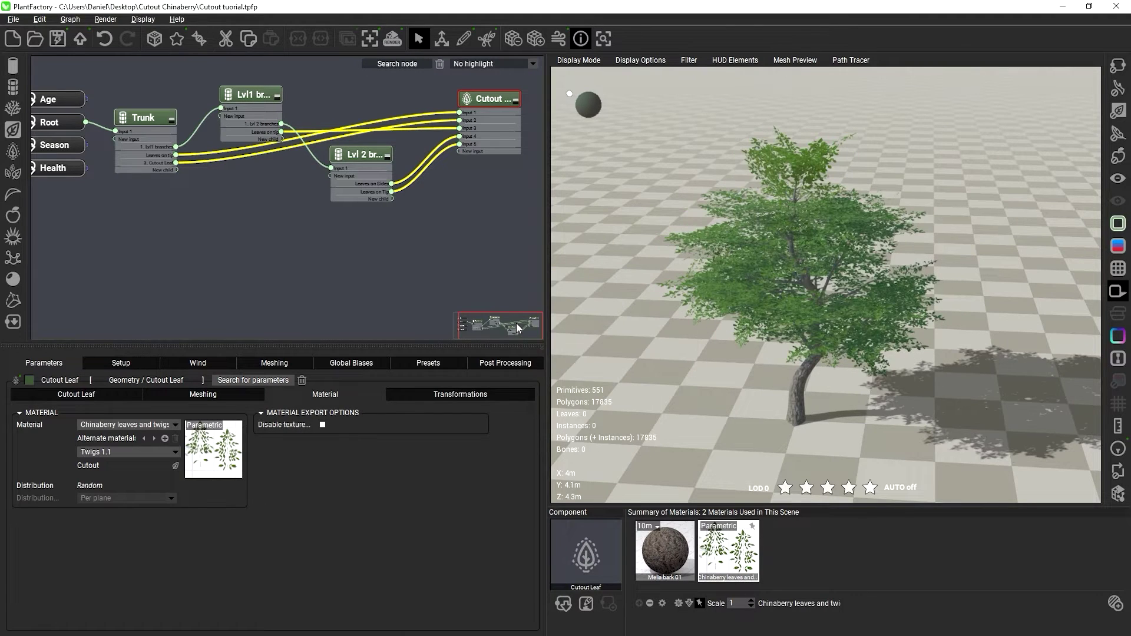
pyautogui.click(164, 439)
pyautogui.click(151, 450)
pyautogui.click(119, 460)
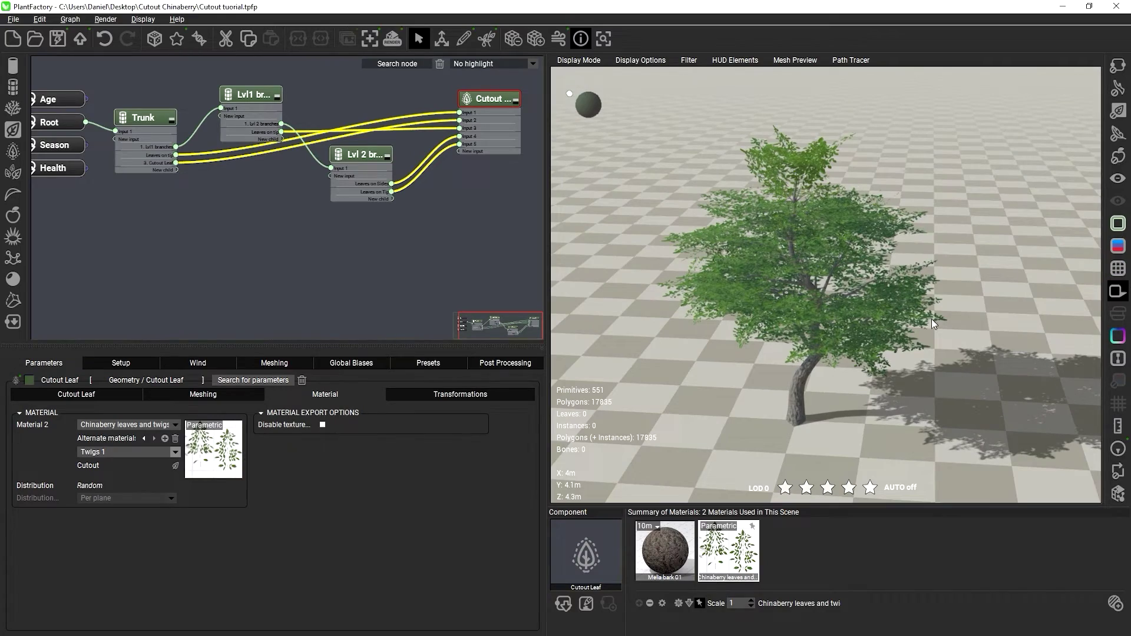
pyautogui.moveTo(761, 338)
pyautogui.mouseDown()
pyautogui.moveTo(759, 398)
pyautogui.moveTo(768, 302)
pyautogui.moveTo(768, 330)
pyautogui.mouseUp()
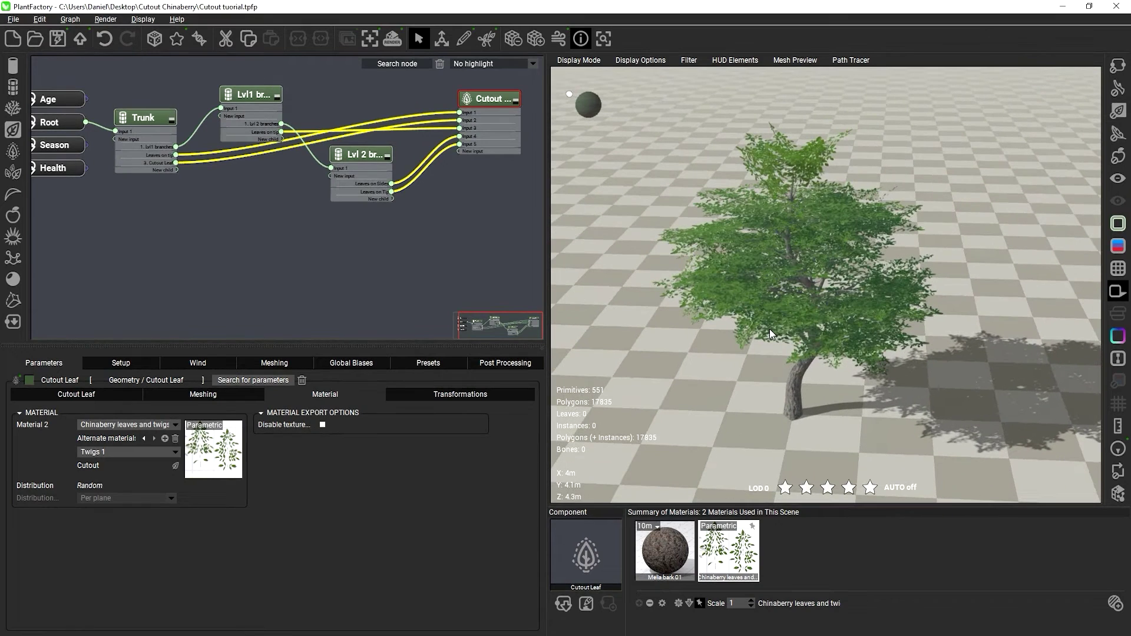
# Edit the Cutout Leaf's lateral profile curve into an arch peaking at 0.2 at its centre
pyautogui.click(117, 398)
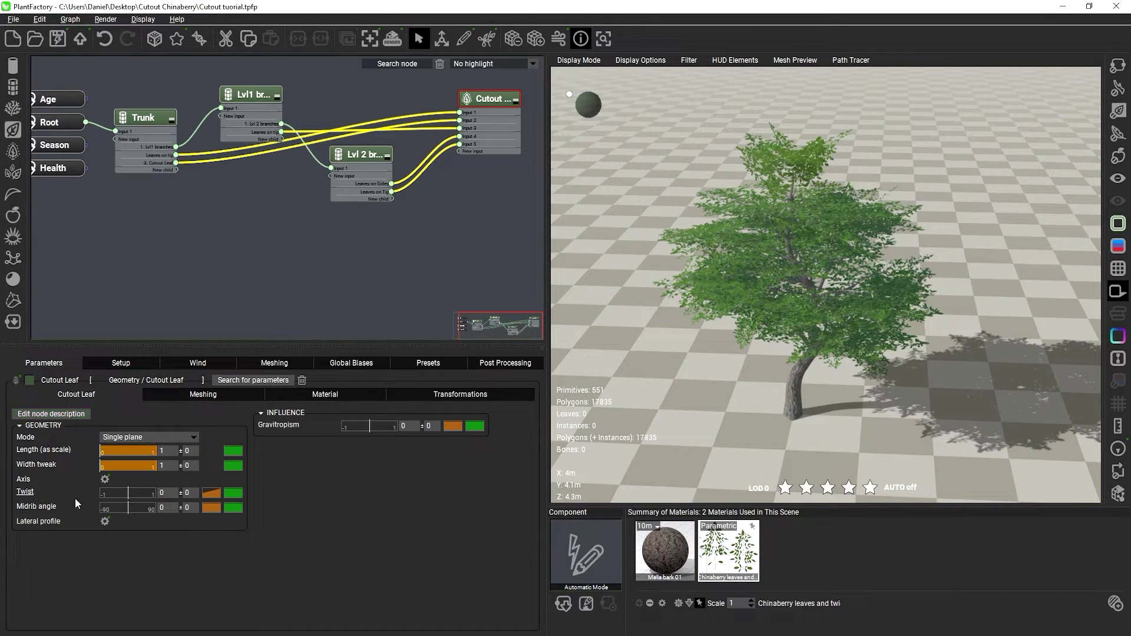
pyautogui.click(104, 520)
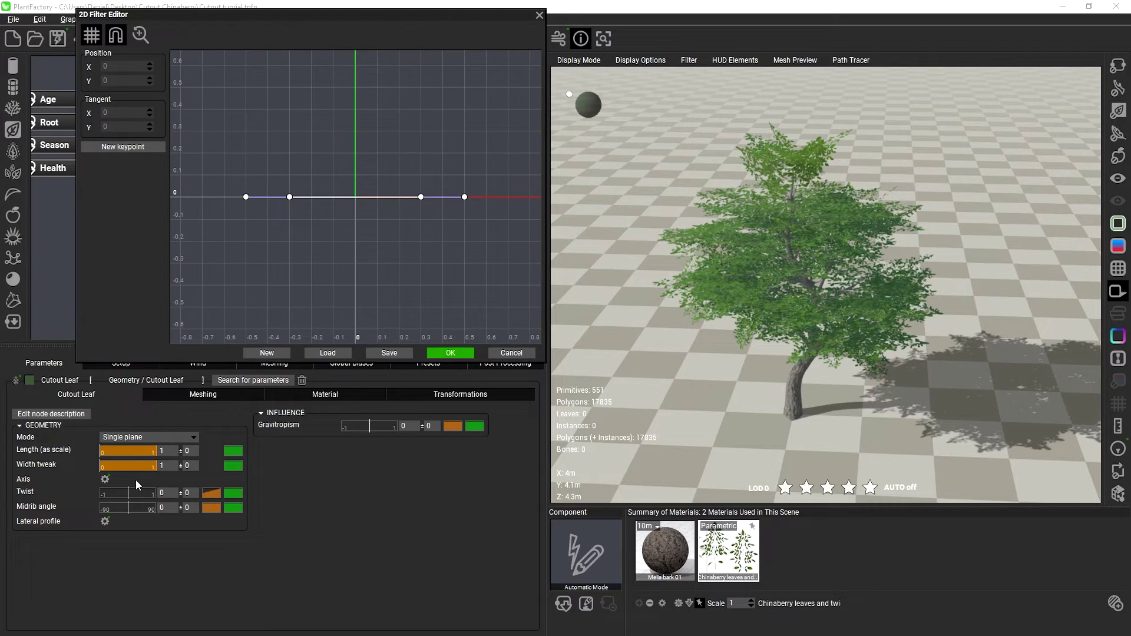
pyautogui.moveTo(422, 197); pyautogui.dragTo(377, 131)
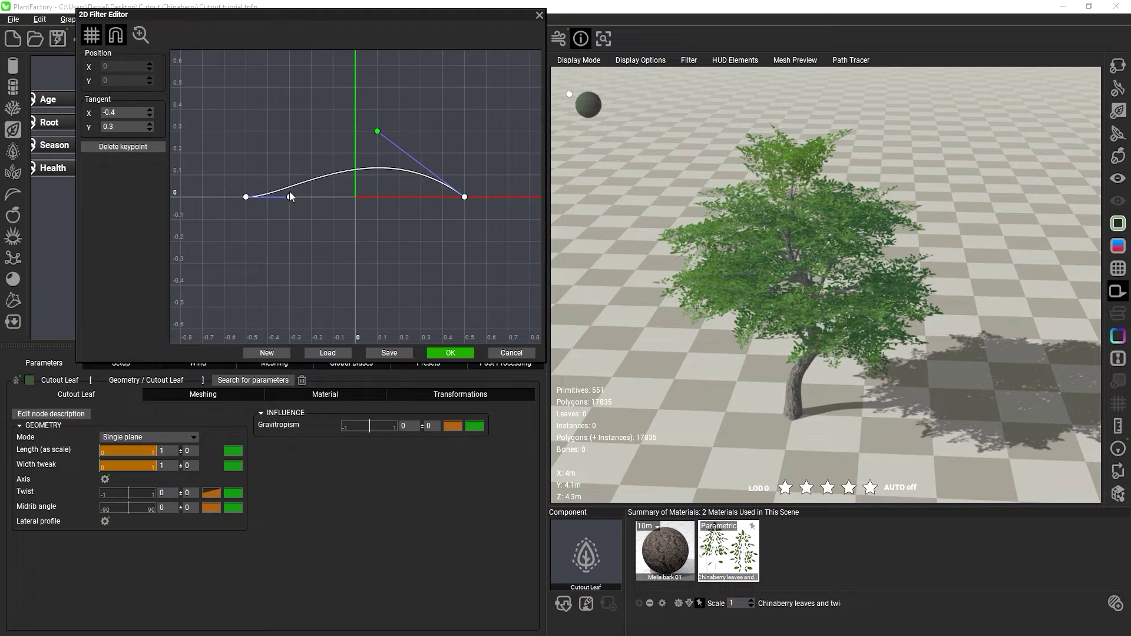
pyautogui.moveTo(289, 196); pyautogui.dragTo(355, 152)
pyautogui.click(354, 154)
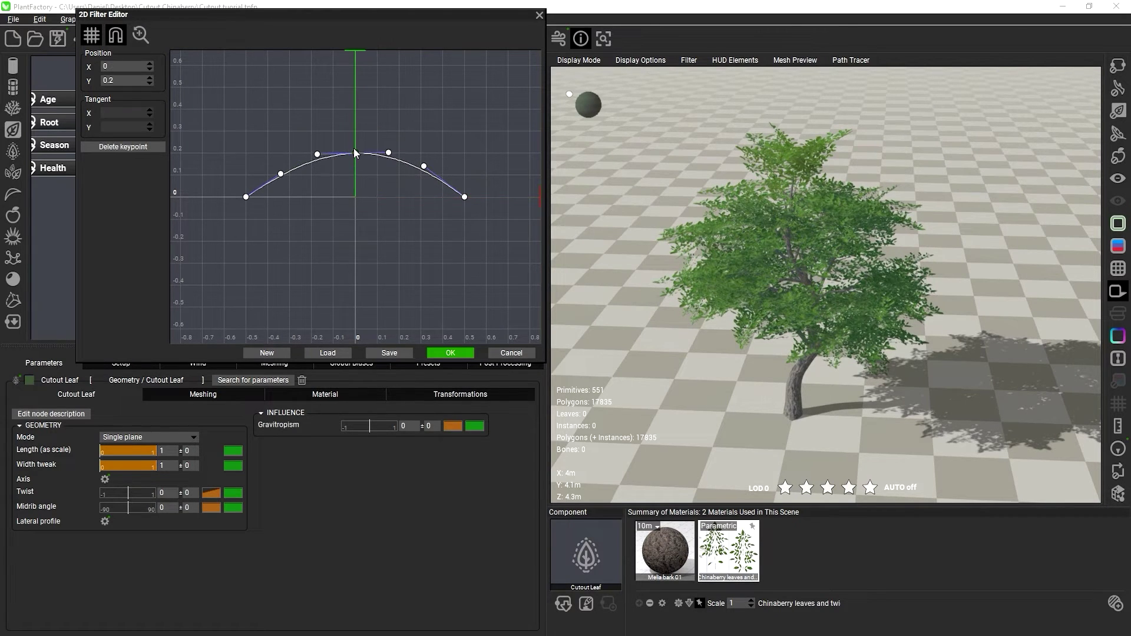
# Confirm the profile curve, raise the midrib angle to 9.38, and bend the leaf axis spline sideways
pyautogui.click(450, 353)
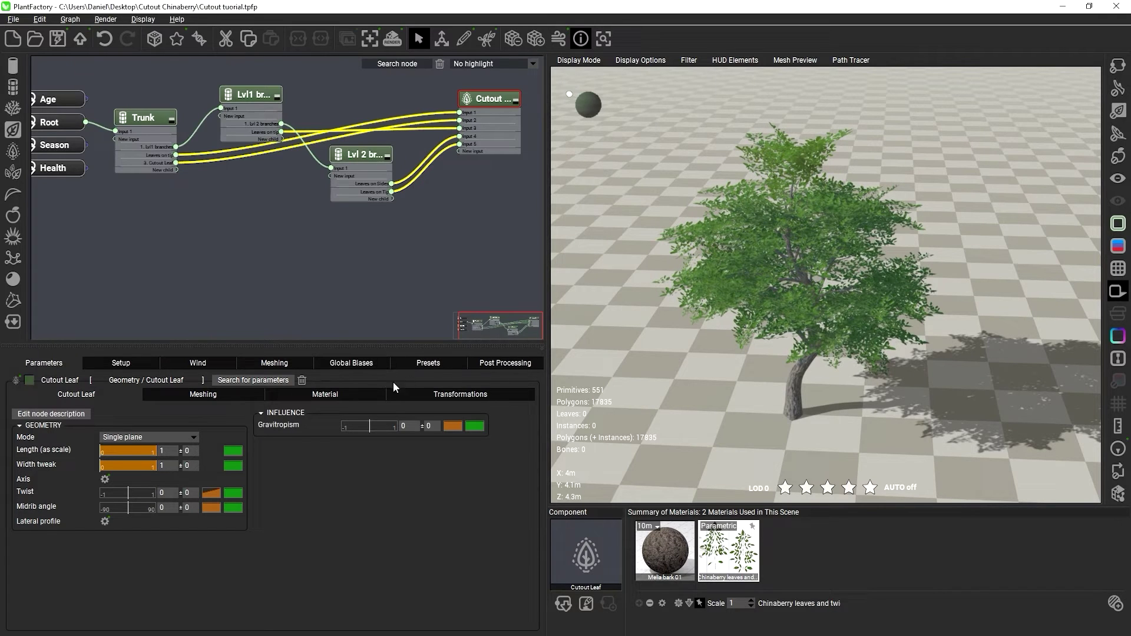
pyautogui.moveTo(128, 508); pyautogui.dragTo(129, 508)
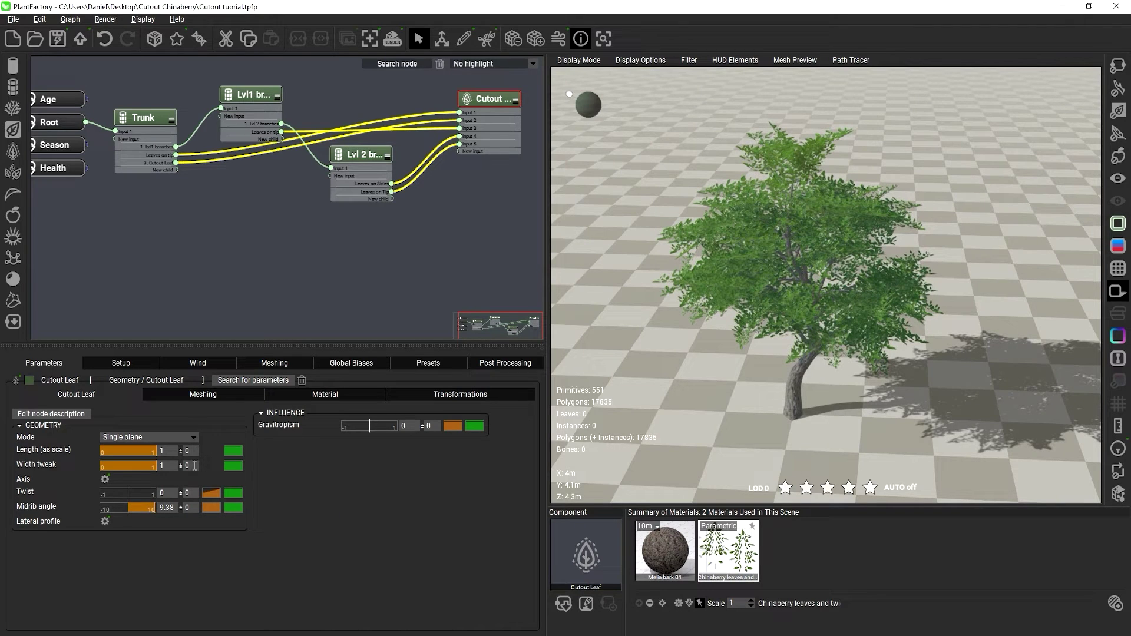
pyautogui.click(105, 479)
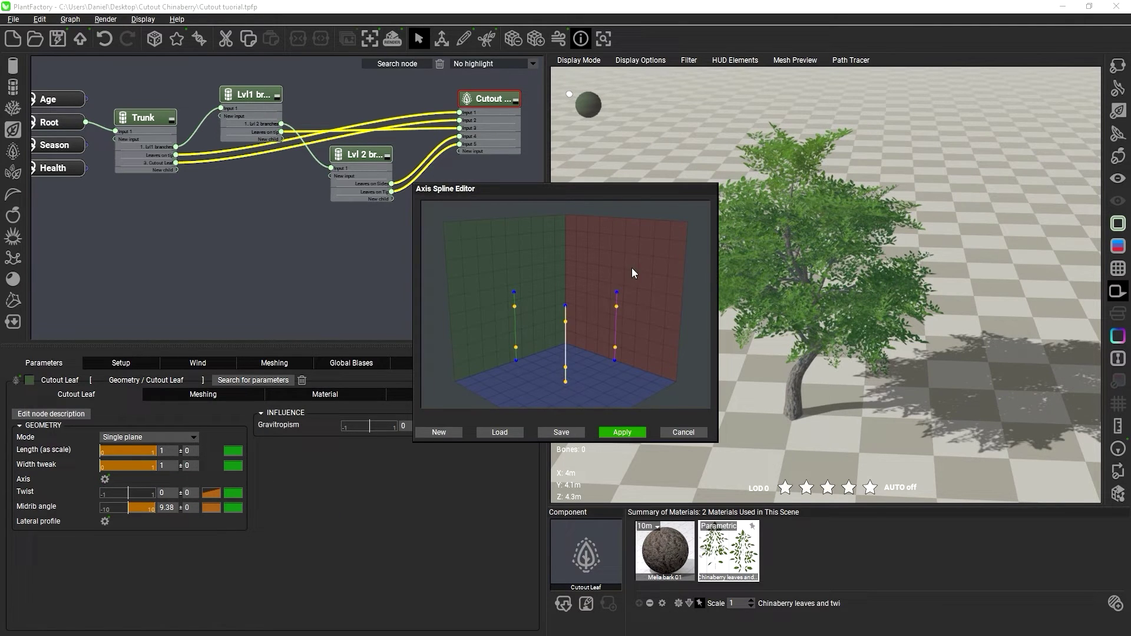
pyautogui.moveTo(617, 292)
pyautogui.mouseDown()
pyautogui.moveTo(674, 318)
pyautogui.moveTo(662, 327)
pyautogui.moveTo(630, 304)
pyautogui.mouseUp()
pyautogui.click(620, 433)
pyautogui.click(621, 432)
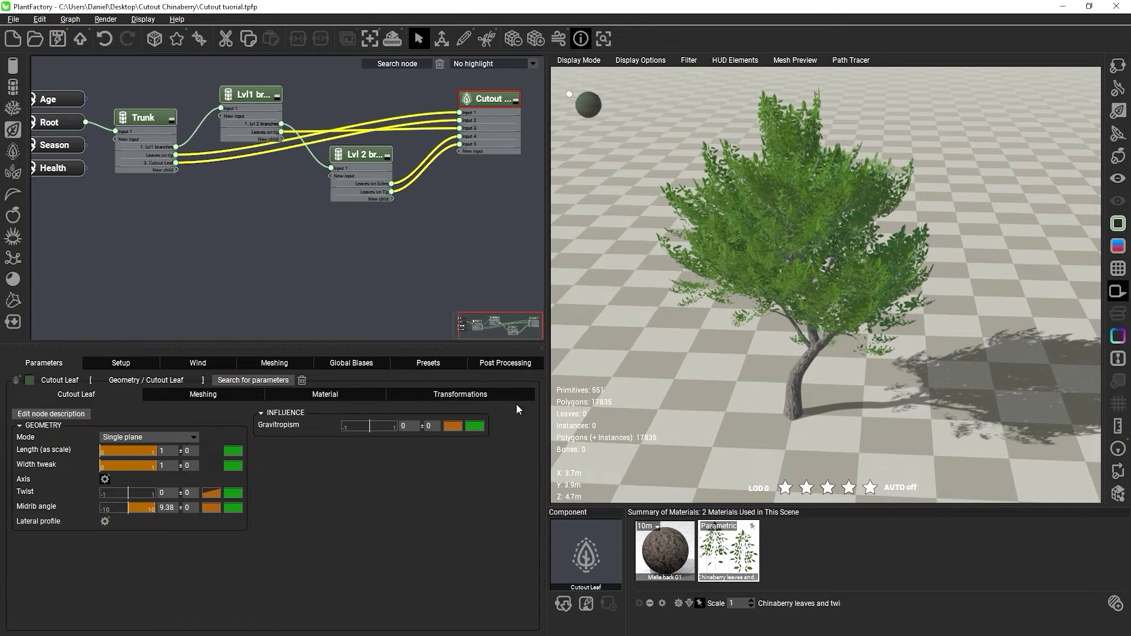
# Rotate the cutout leaves 180° around the Z axis in the Transformations settings
pyautogui.click(477, 393)
pyautogui.click(409, 455)
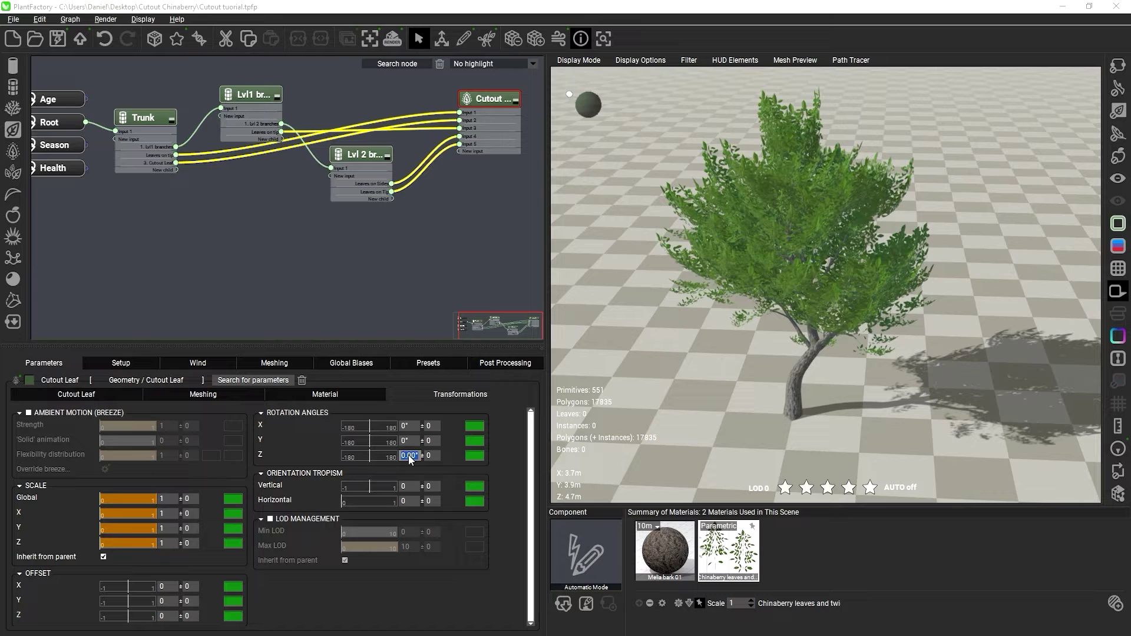
pyautogui.write('180')
pyautogui.press('Return')
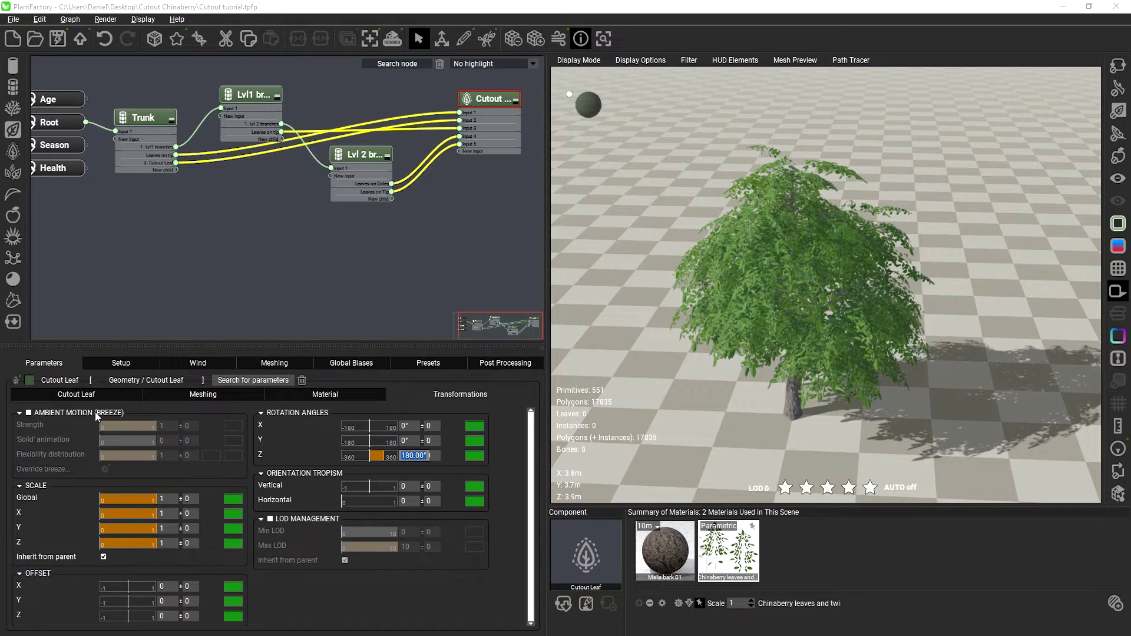
# Set Cutout Leaf gravitropism to 0.48 with 0.2 variation and twist to 0.25
pyautogui.click(96, 394)
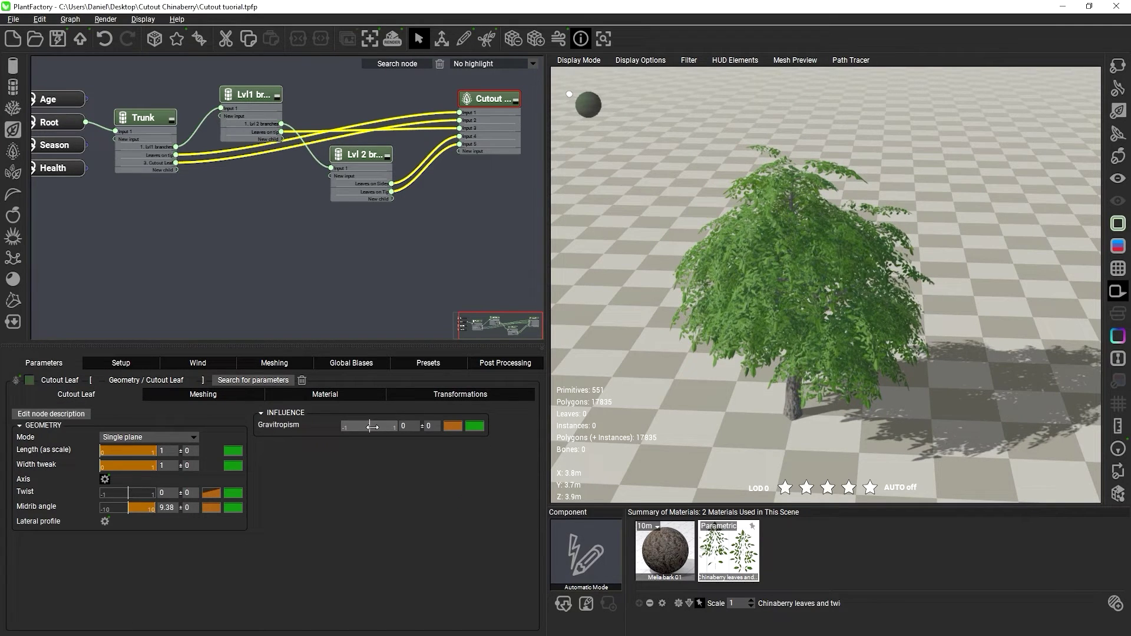
pyautogui.moveTo(372, 426); pyautogui.dragTo(429, 430)
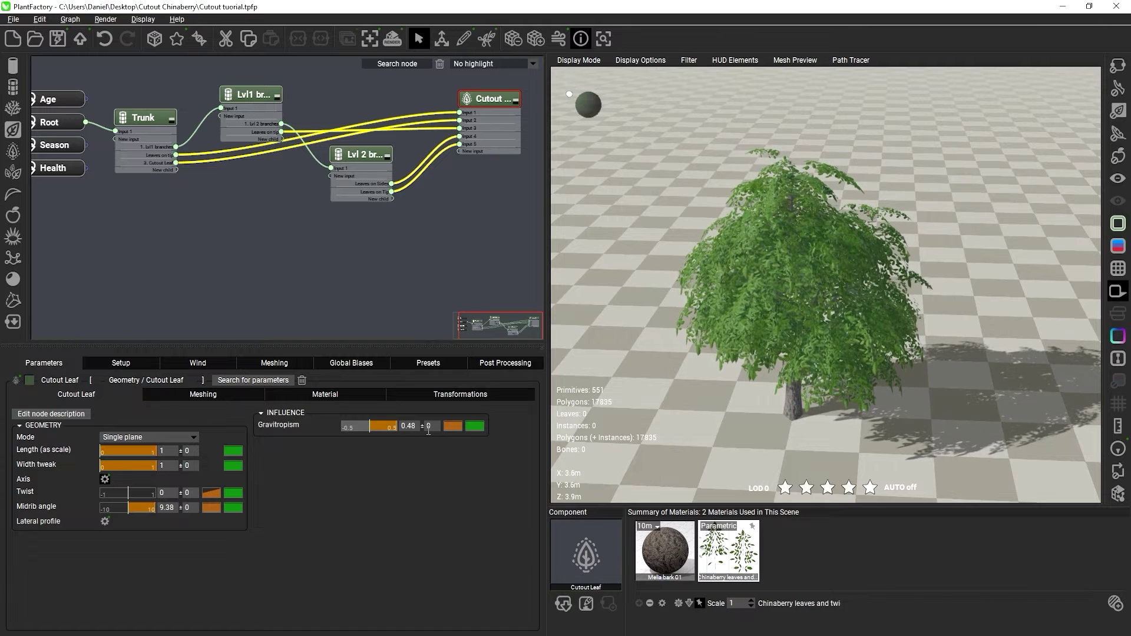
pyautogui.click(429, 428)
pyautogui.write('0.2')
pyautogui.press('Return')
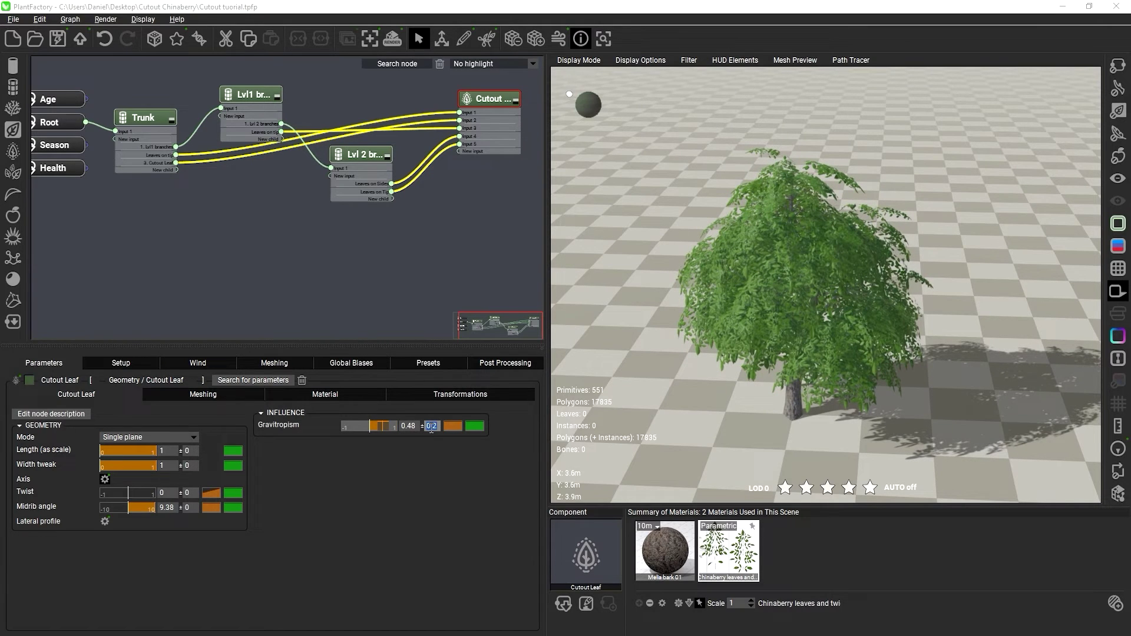
pyautogui.click(139, 497)
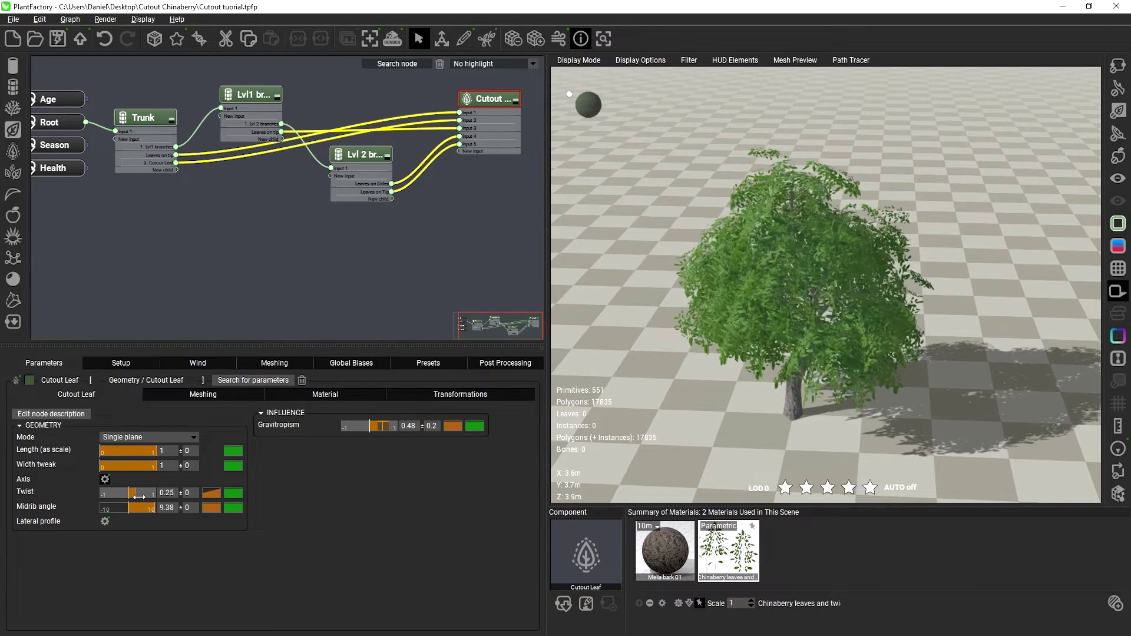
# Lower the Cutout Leaf length scale to 0.73 and width tweak to 0.88, checking the canopy
pyautogui.moveTo(715, 361); pyautogui.dragTo(729, 345)
pyautogui.click(472, 394)
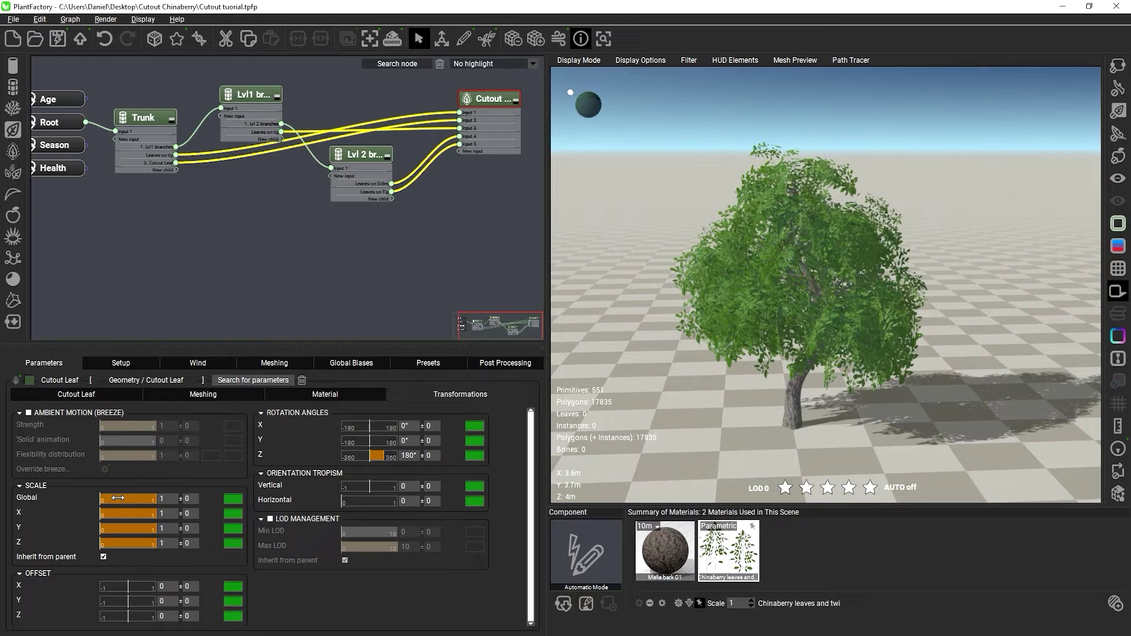
pyautogui.click(85, 397)
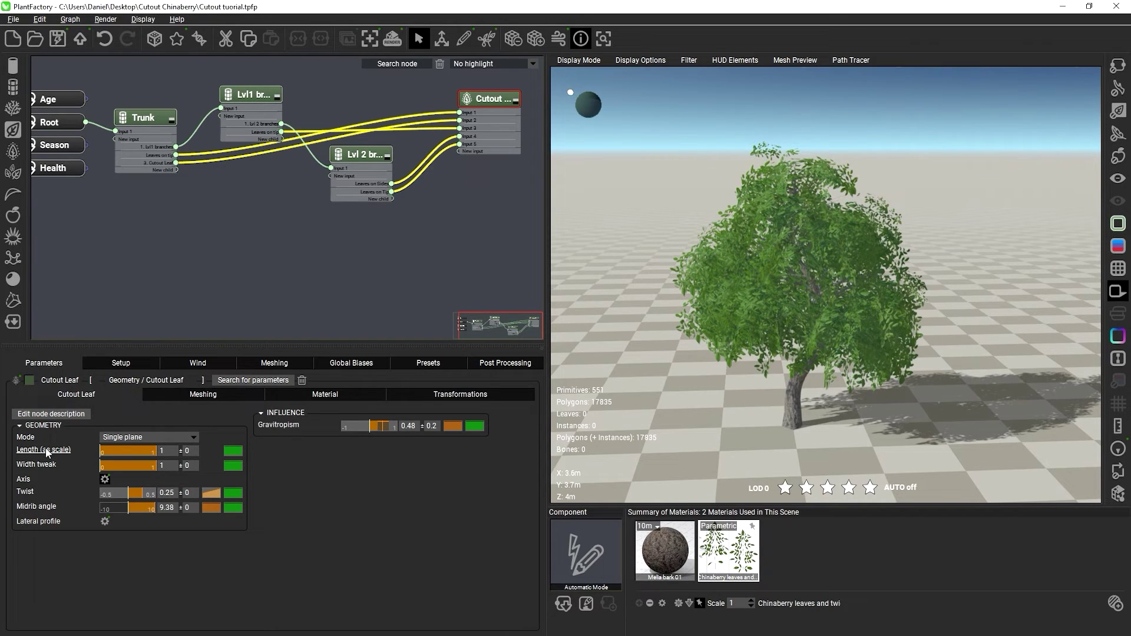
pyautogui.moveTo(52, 450)
pyautogui.moveTo(161, 454); pyautogui.dragTo(138, 452)
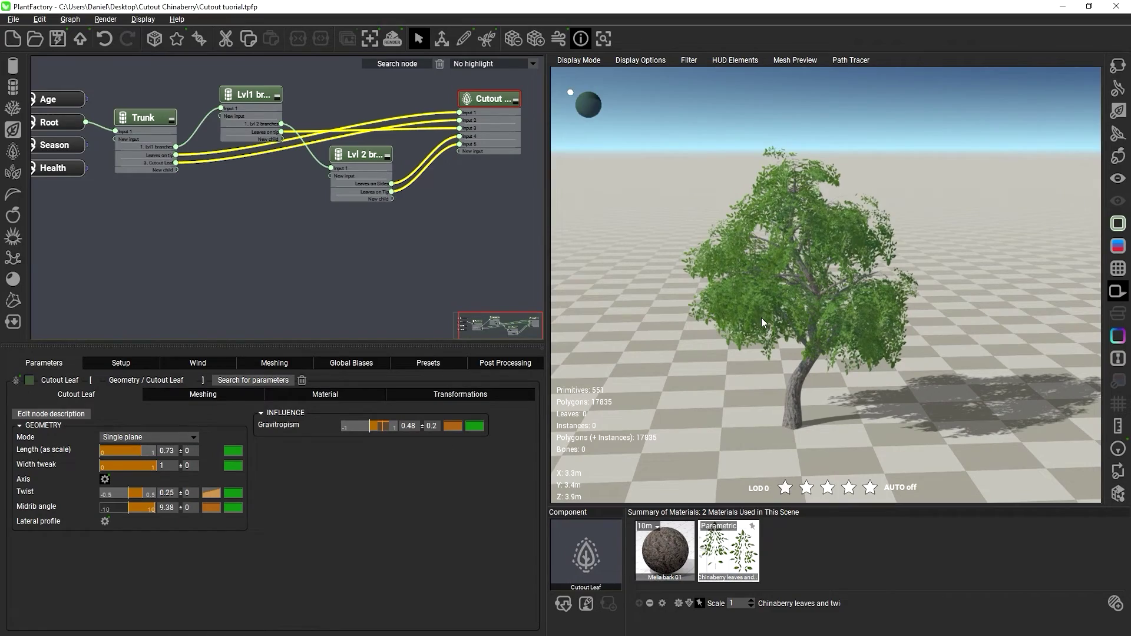
pyautogui.moveTo(761, 321); pyautogui.dragTo(721, 301)
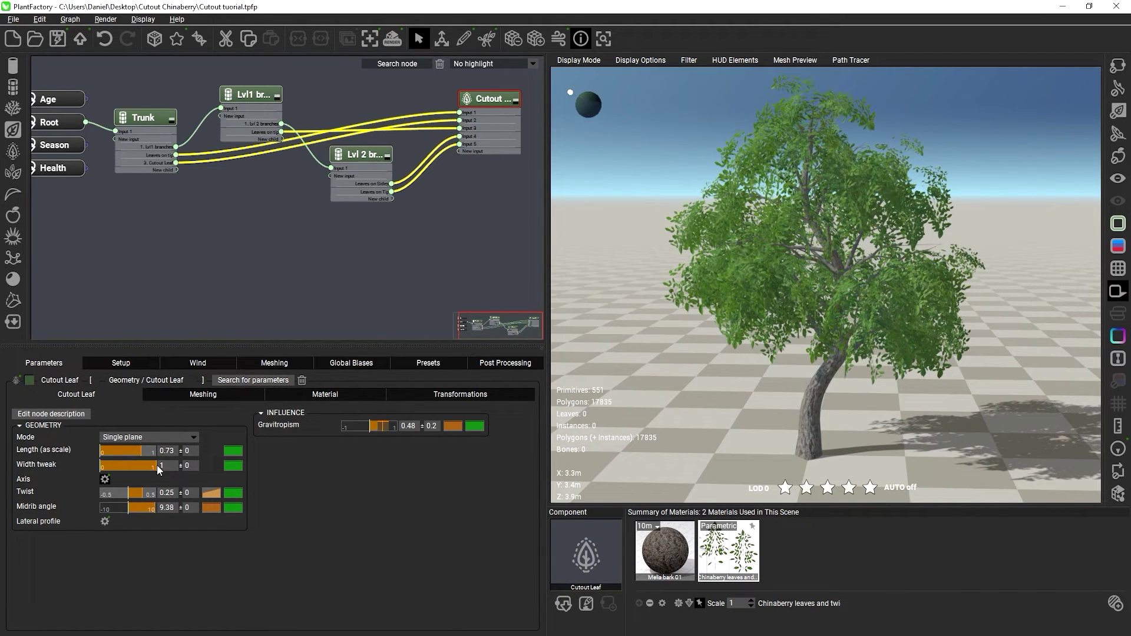
pyautogui.moveTo(155, 465); pyautogui.dragTo(148, 465)
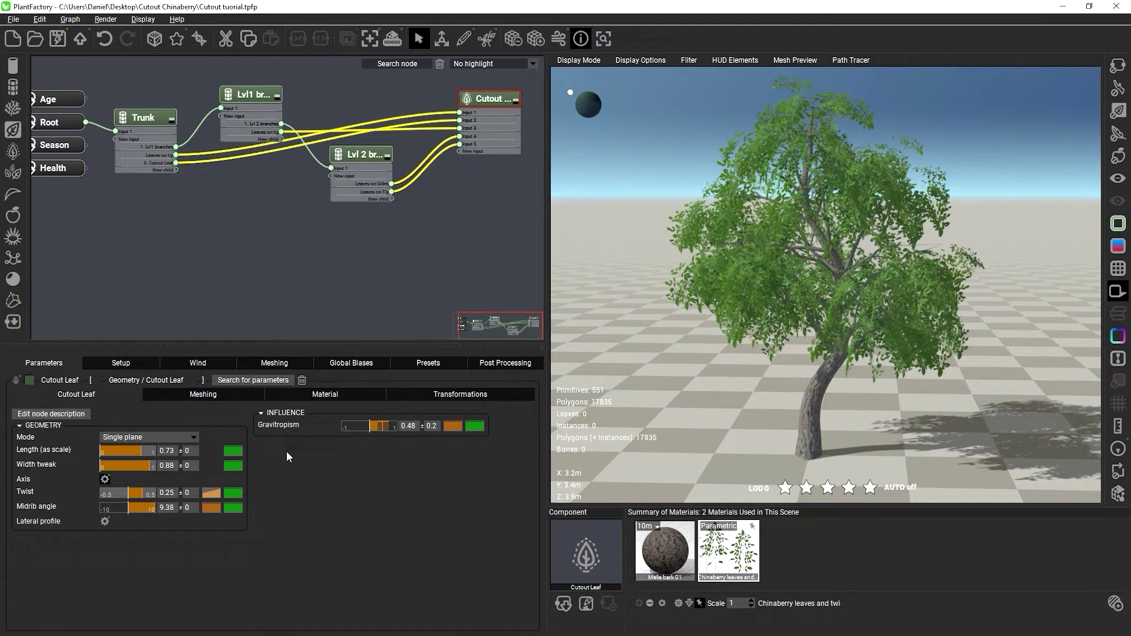
# Open the Cutout Leaf material's cutout editor and select the Twigs 1.1 cutout
pyautogui.click(312, 394)
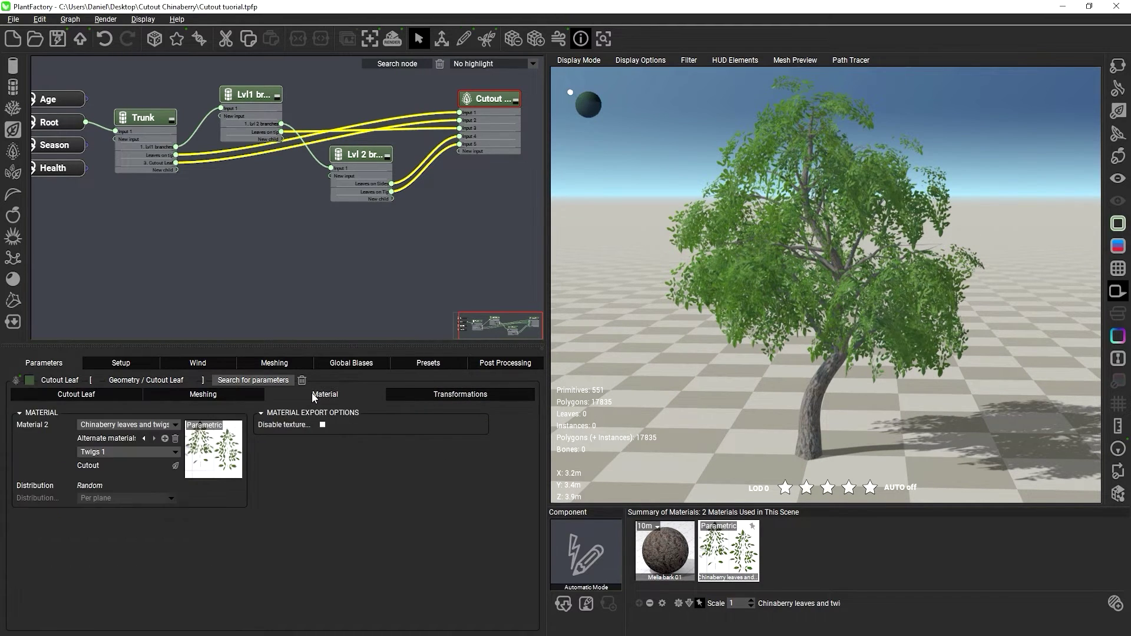
pyautogui.click(176, 465)
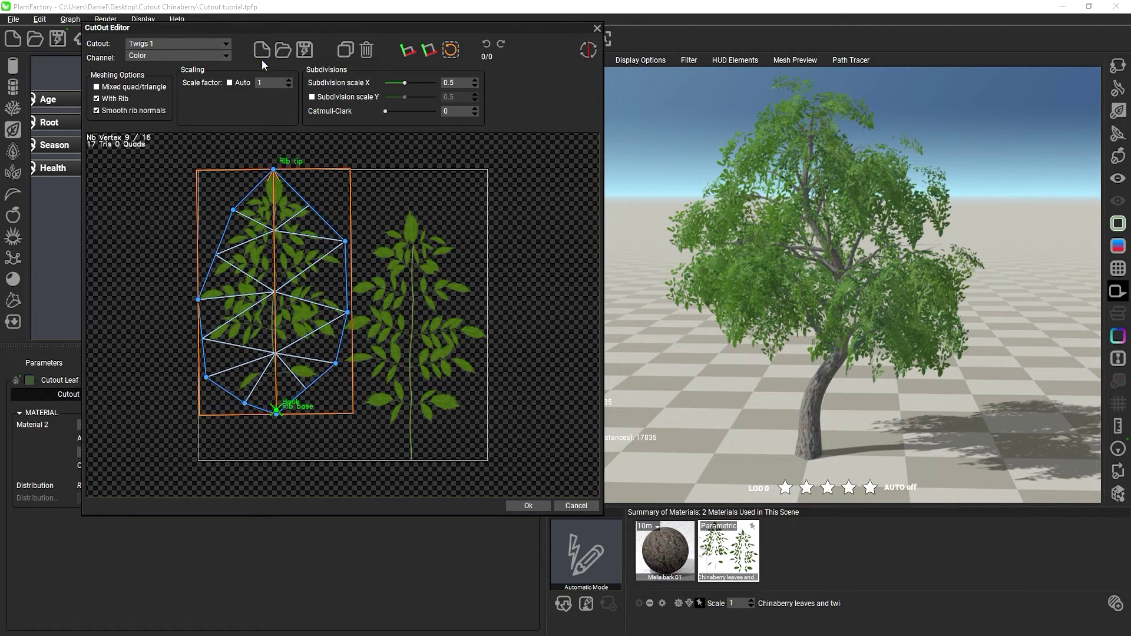
pyautogui.click(224, 44)
pyautogui.click(168, 72)
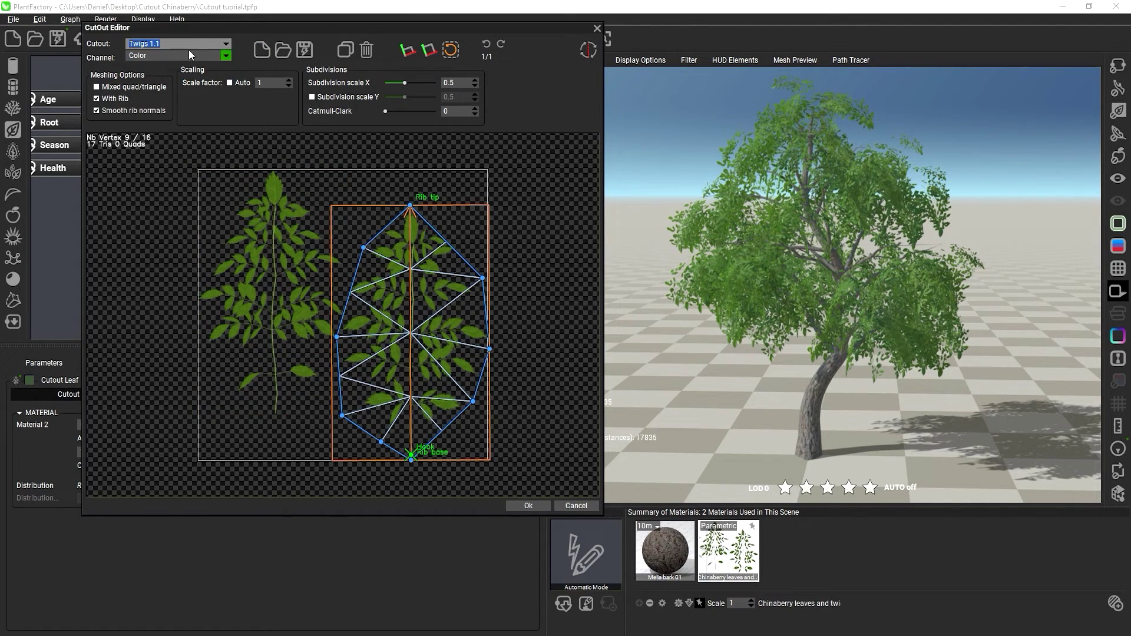
pyautogui.click(171, 44)
pyautogui.click(168, 63)
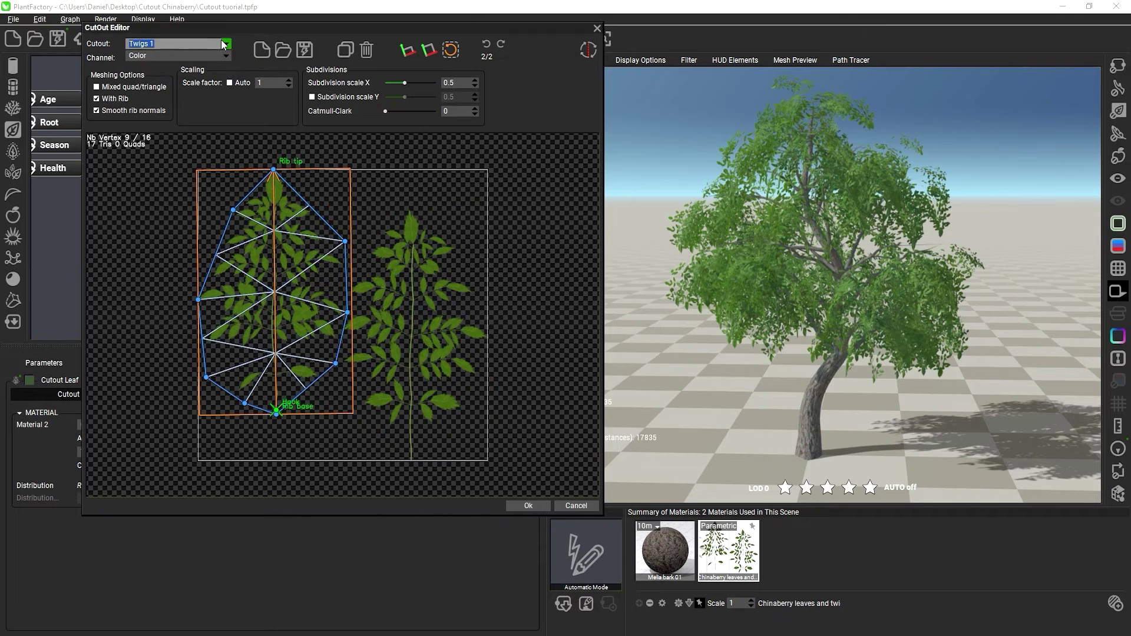
pyautogui.click(225, 44)
pyautogui.click(189, 72)
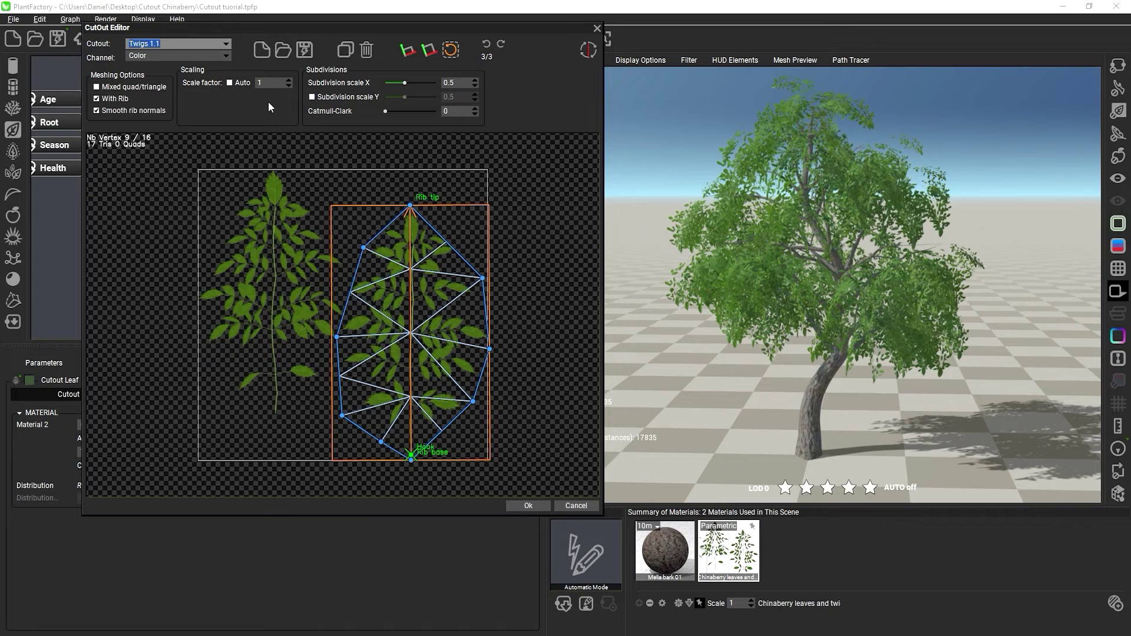
# Set the Twigs 1.1 scale factor to 0.5 and accept the cutout edits
pyautogui.click(271, 82)
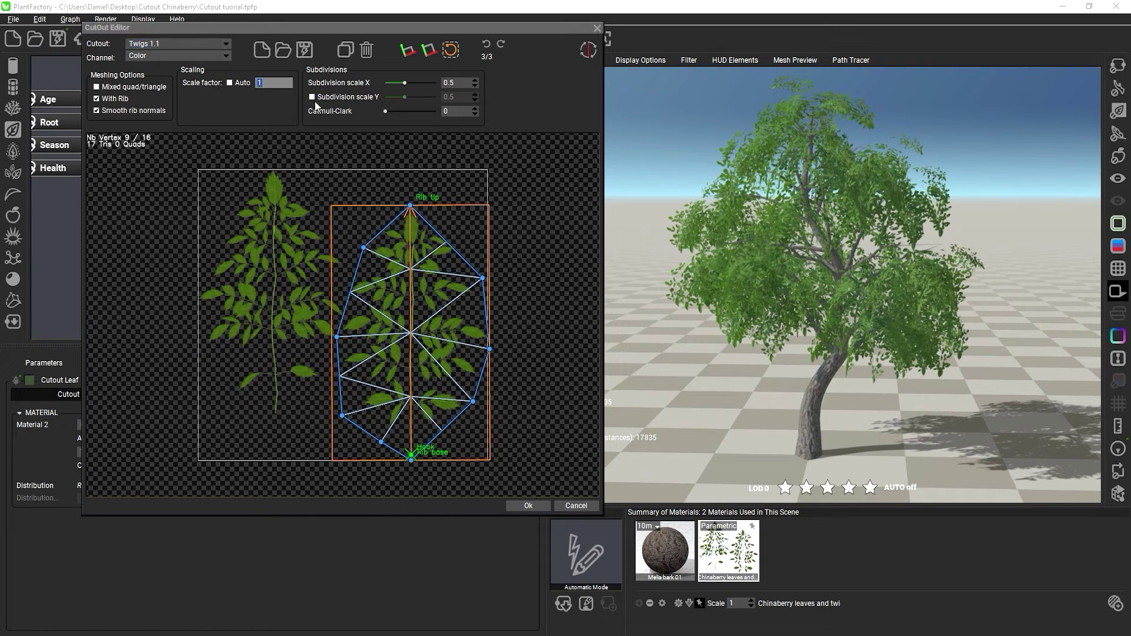
pyautogui.write('0.5')
pyautogui.press('Return')
pyautogui.click(277, 112)
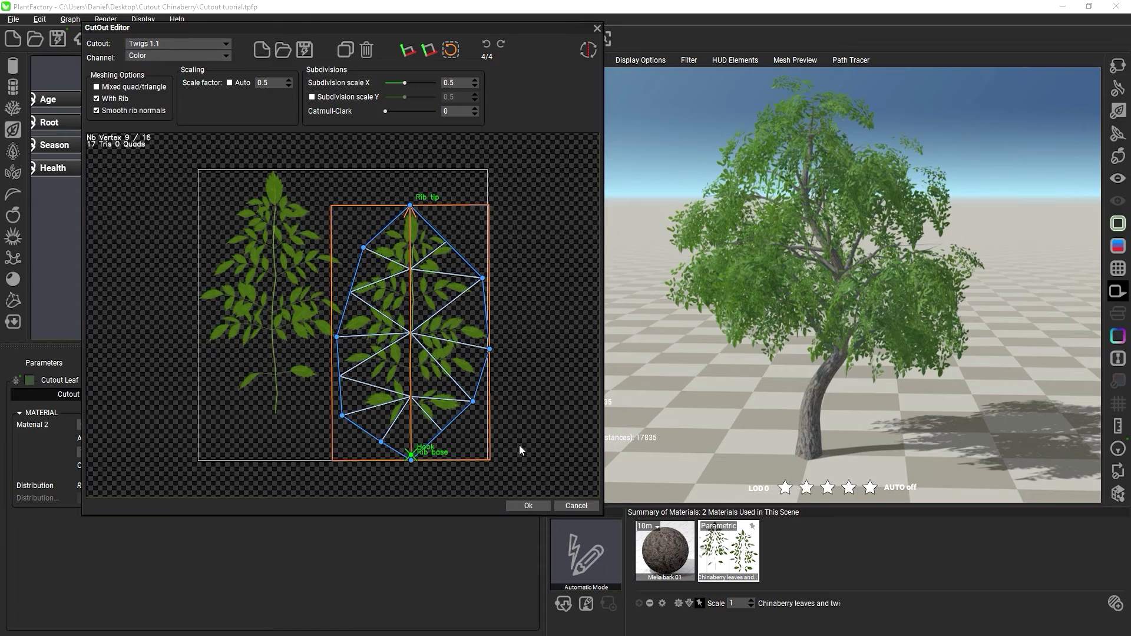
pyautogui.click(528, 501)
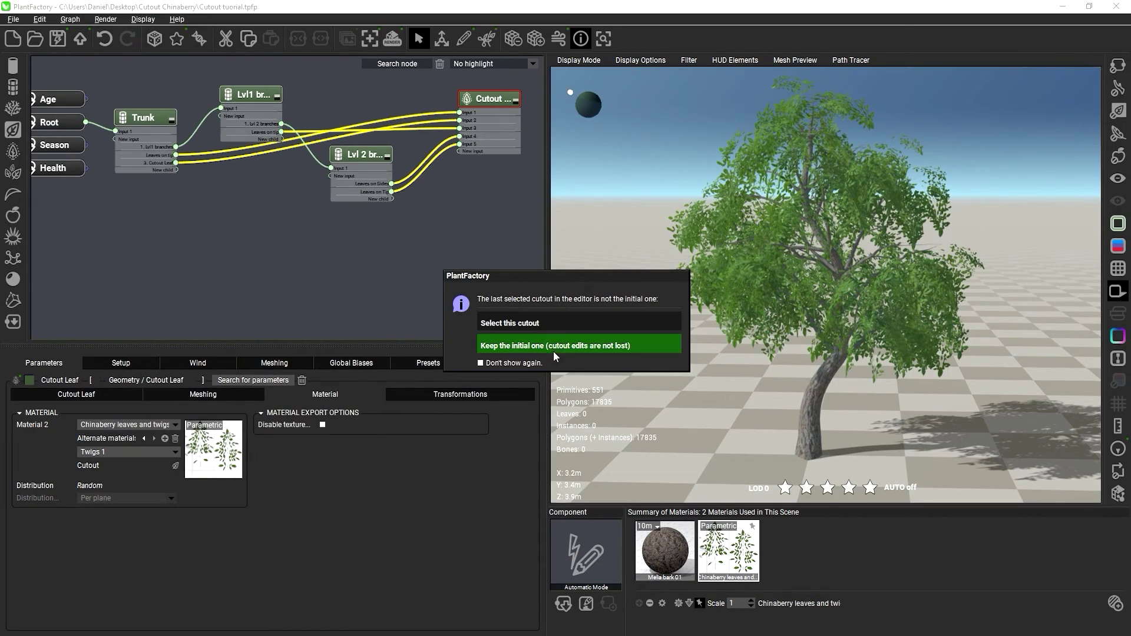
# Keep Twigs 1 as the initial cutout, then orbit and zoom to inspect the drooping twig canopy
pyautogui.click(554, 345)
pyautogui.moveTo(703, 285); pyautogui.dragTo(728, 171)
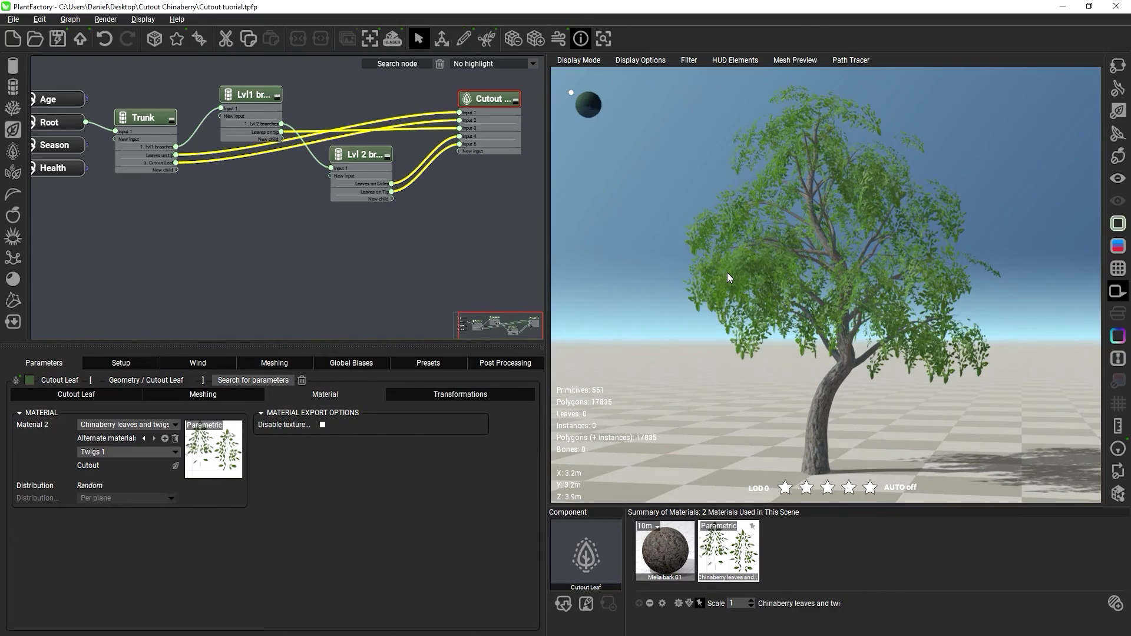
pyautogui.moveTo(715, 266); pyautogui.dragTo(766, 236)
pyautogui.scroll(-5, 755, 238)
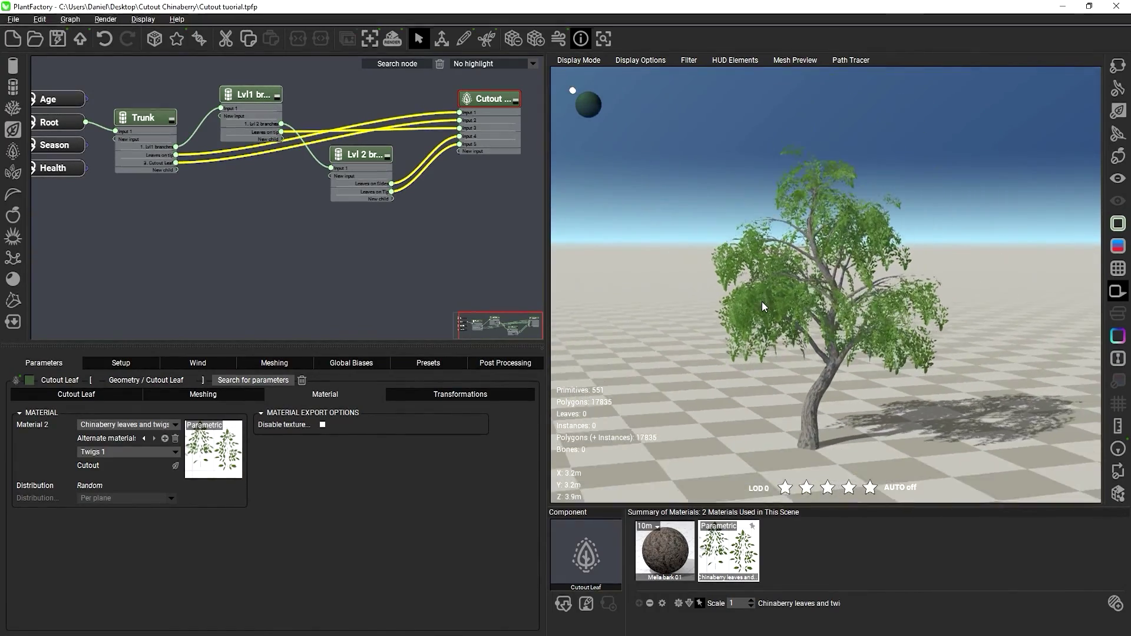
pyautogui.moveTo(760, 284); pyautogui.dragTo(730, 330)
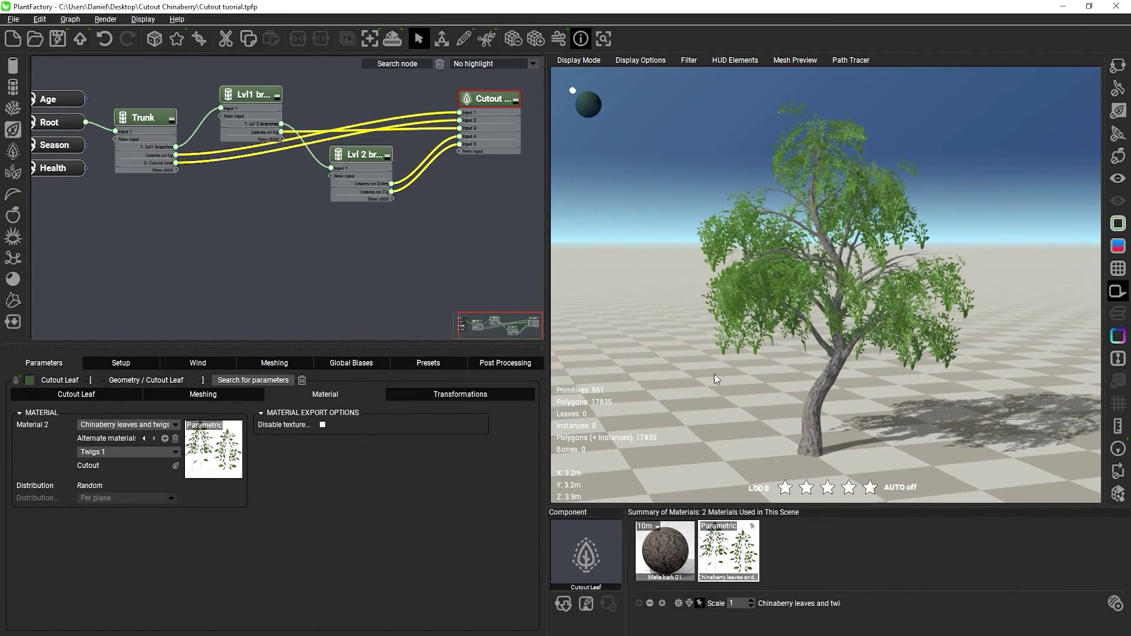